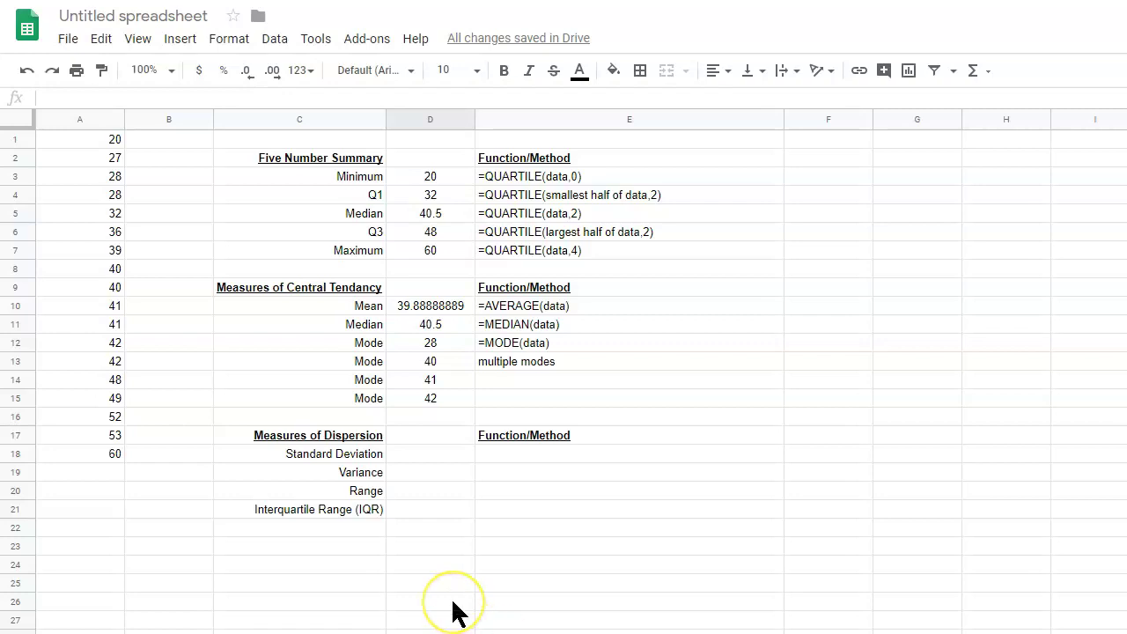
Step: Enter =STDEV.S(data) as literal text in cell E18, the Function/Method entry for Standard Deviation
click(357, 456)
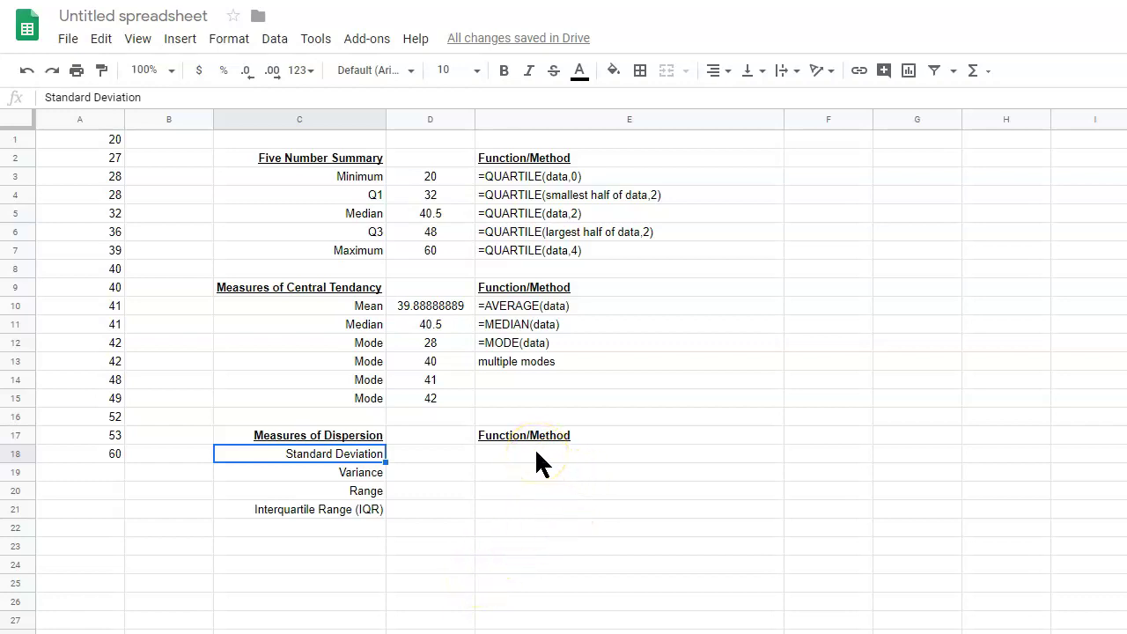
drag(111, 141, 109, 456)
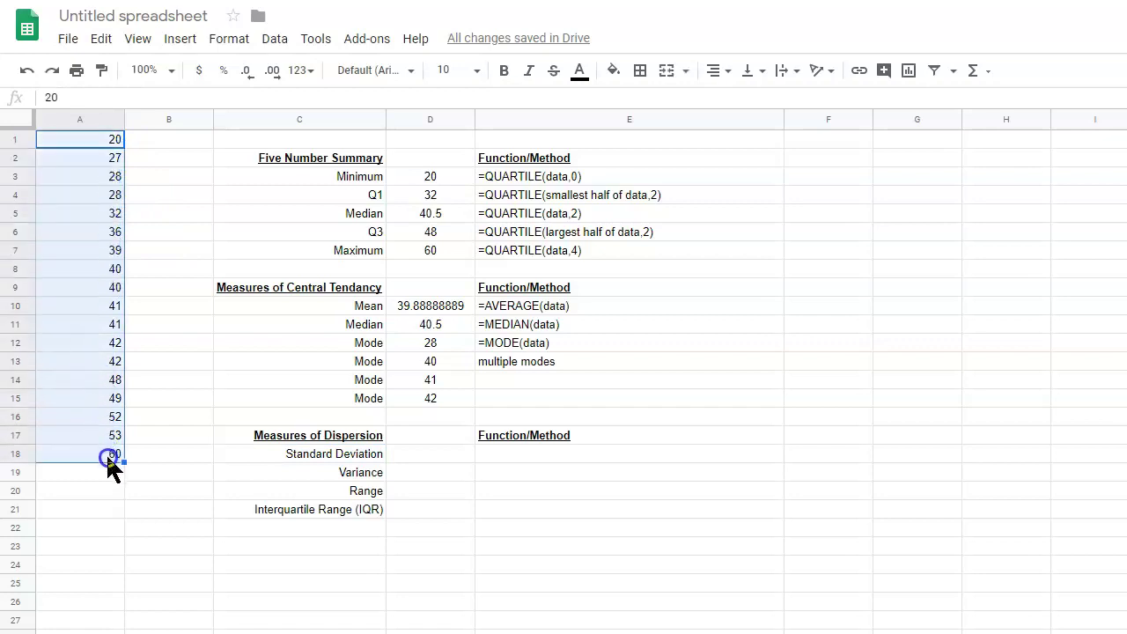
click(531, 454)
text(')
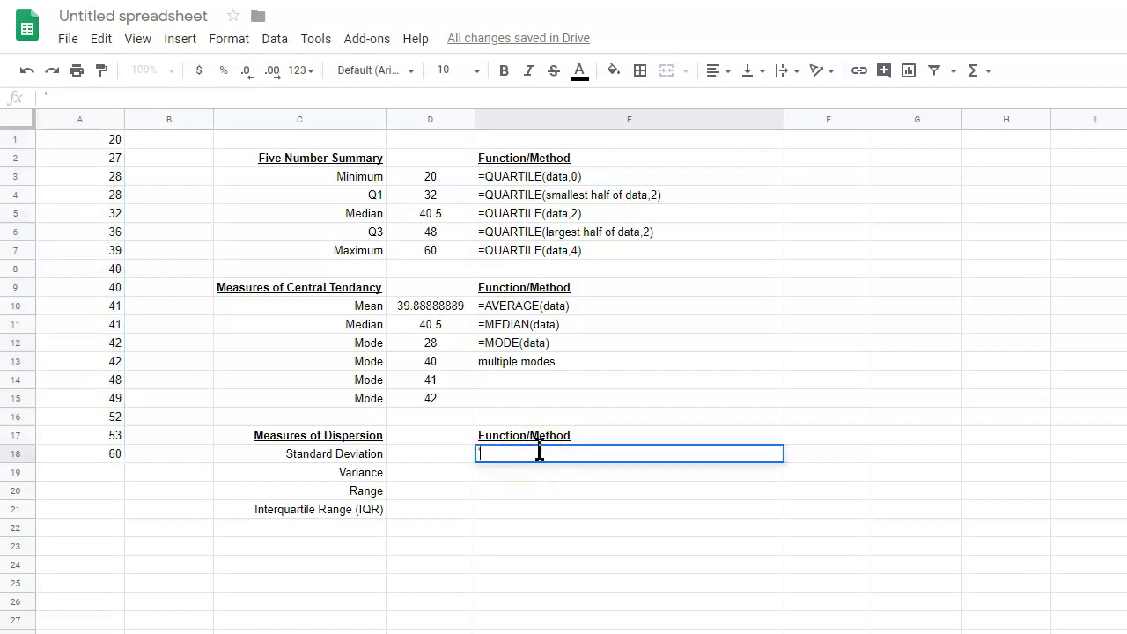
text(STDEV)
click(480, 452)
text(=STDEV.S)
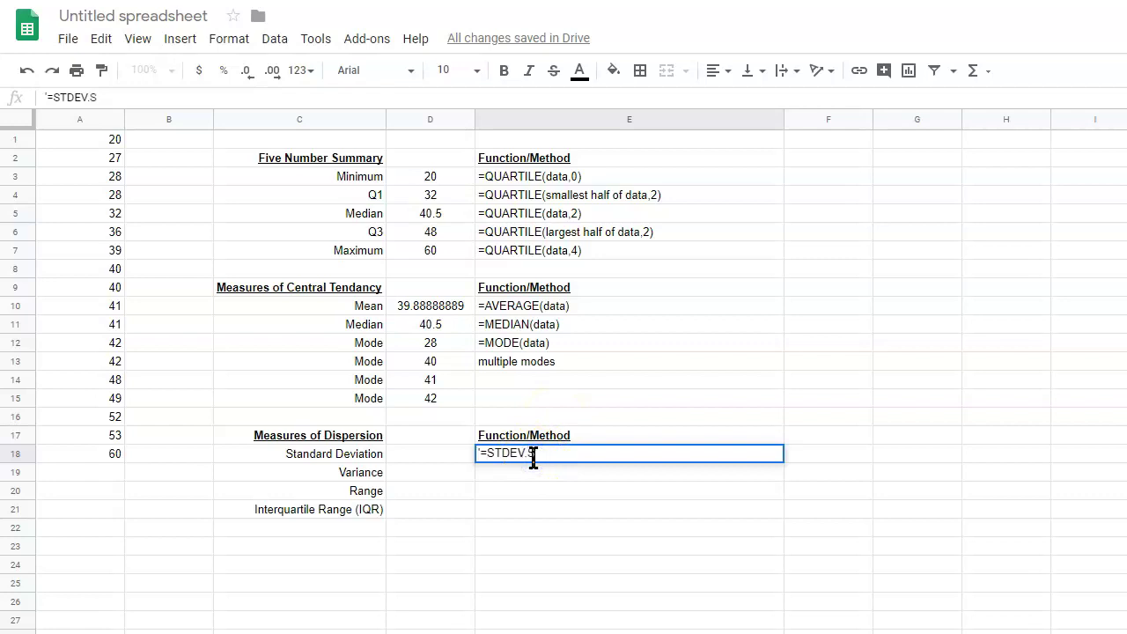
text((data))
key(Return)
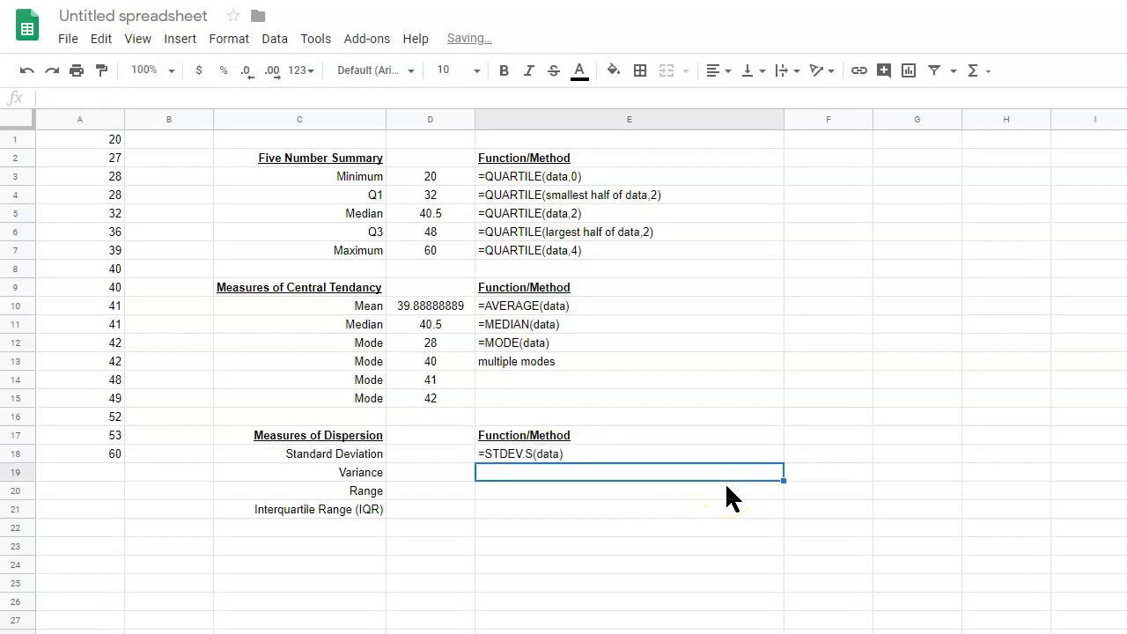
click(721, 490)
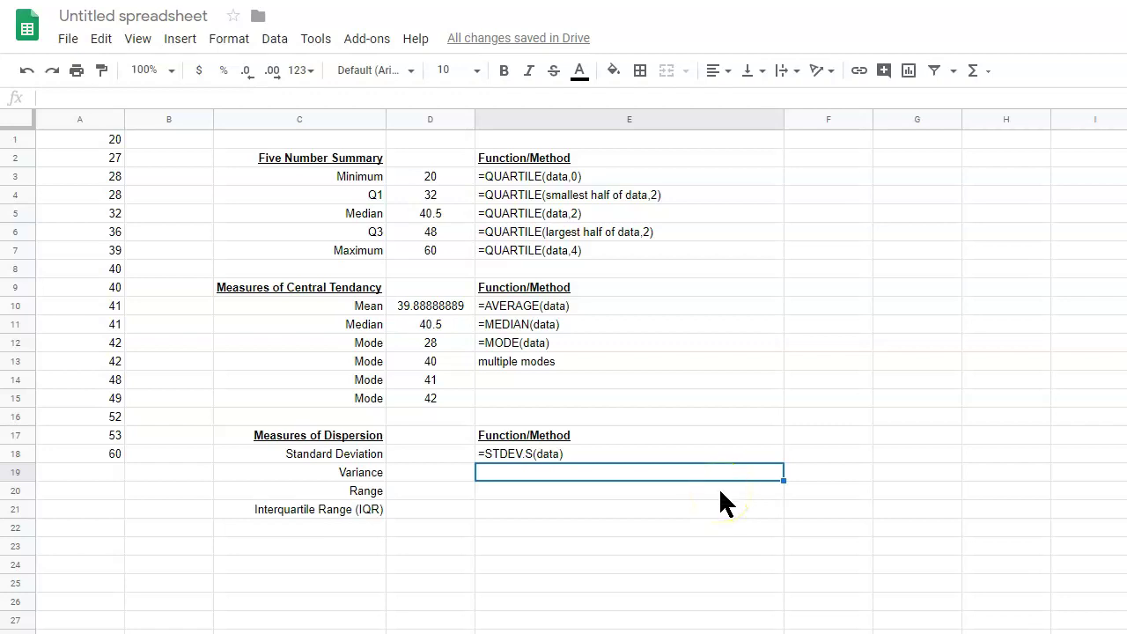
Step: Calculate the sample standard deviation of the data in cell D18 with =STDEV.S(A1:A18)
click(80, 158)
drag(84, 136, 91, 458)
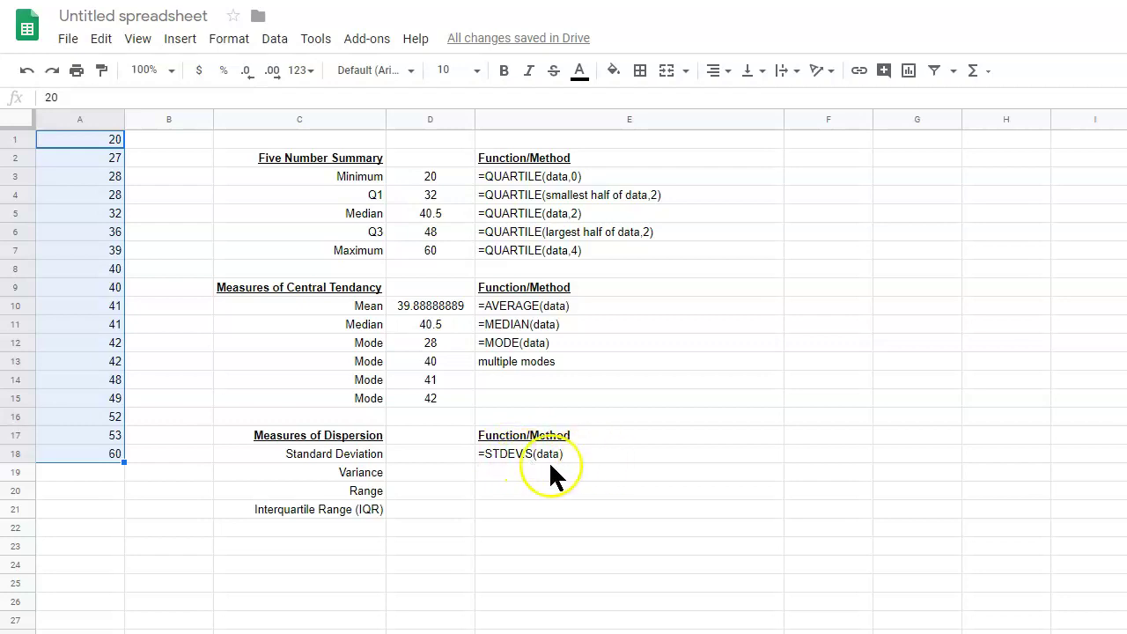
click(428, 456)
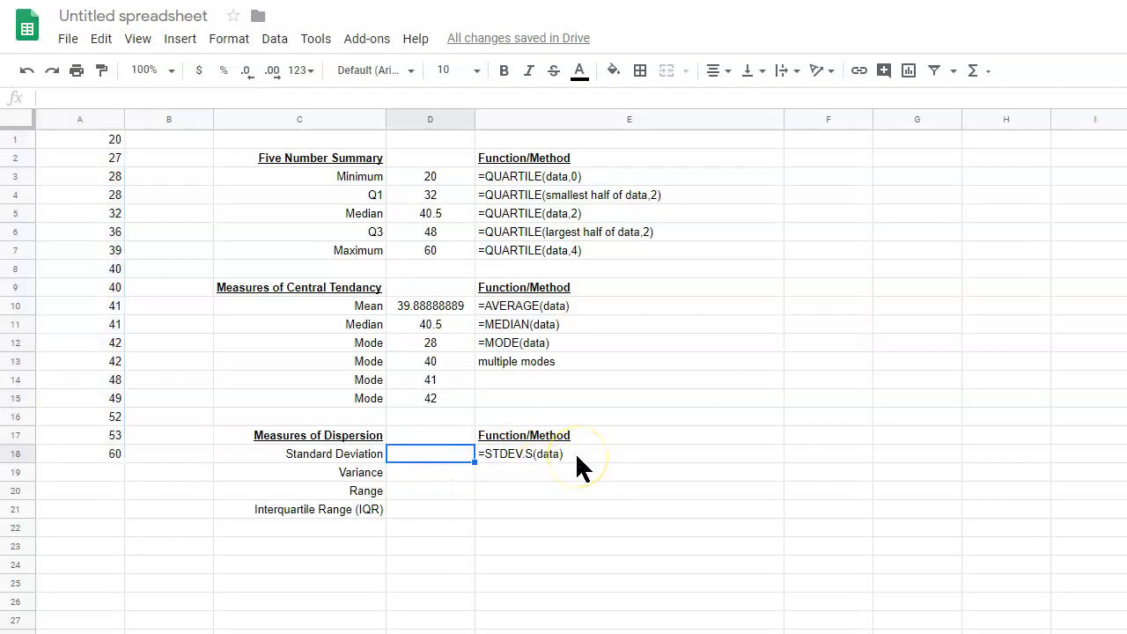
text(=)
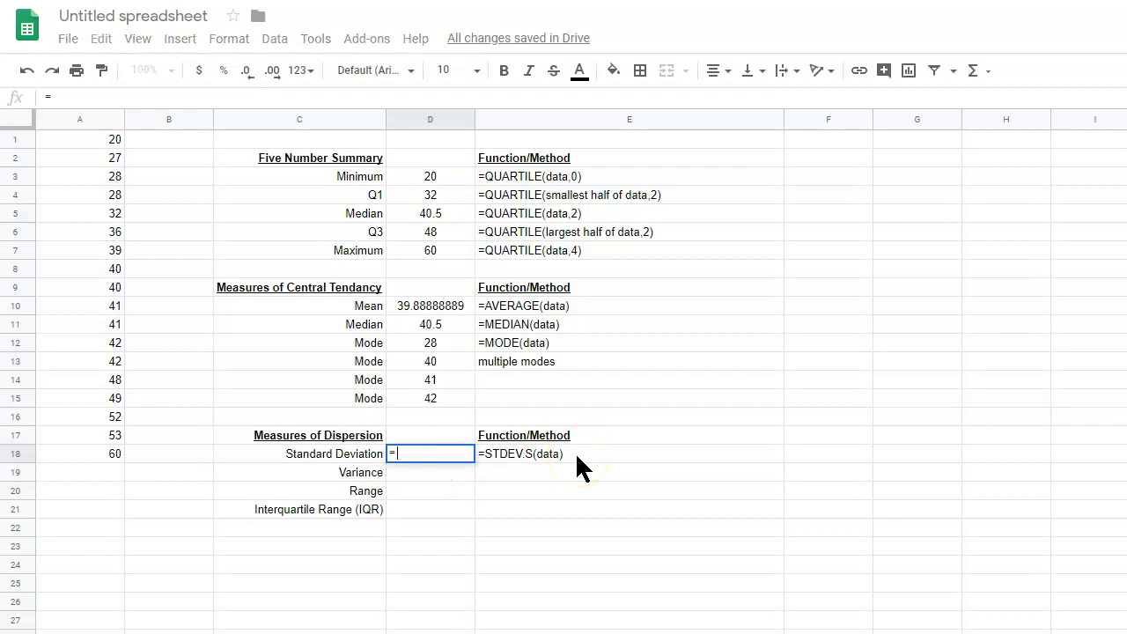
text(STDE)
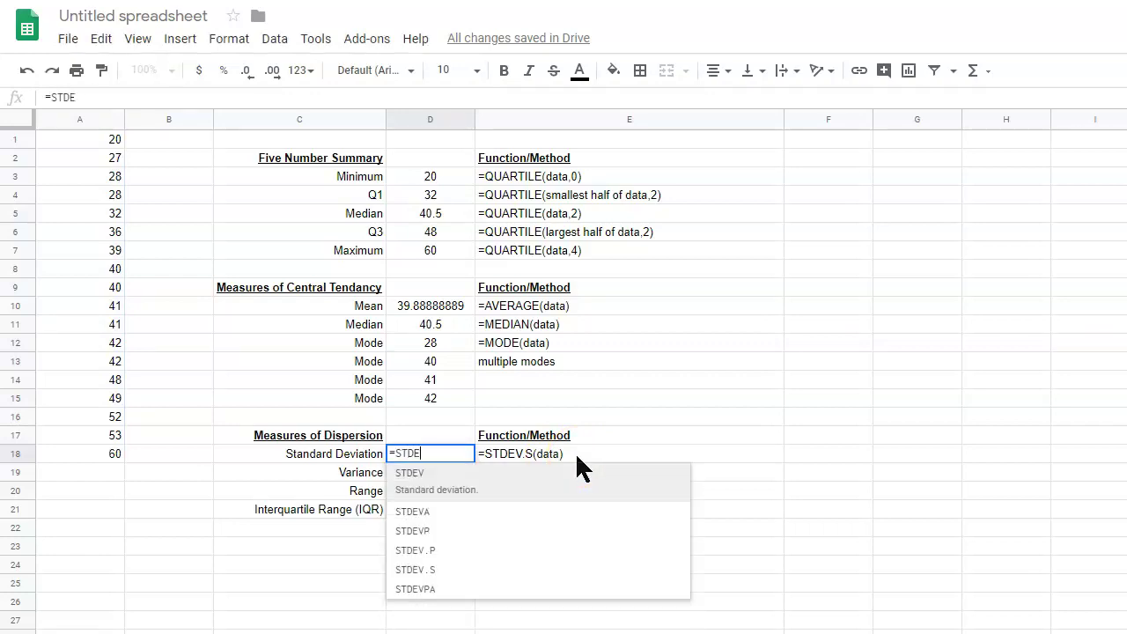
text(V.S)
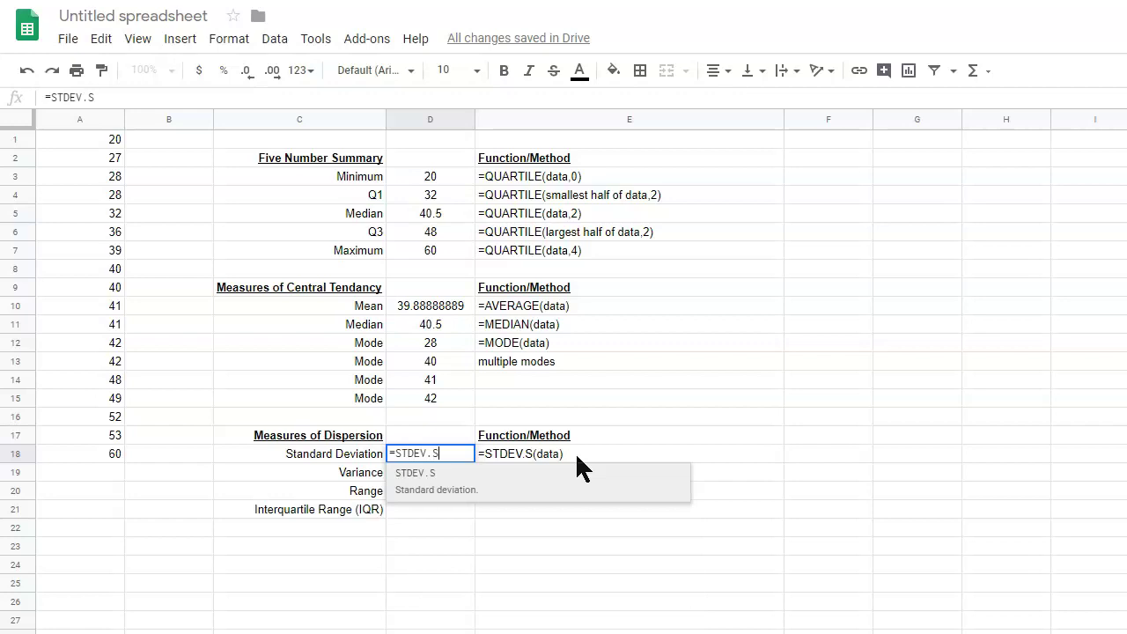
click(442, 487)
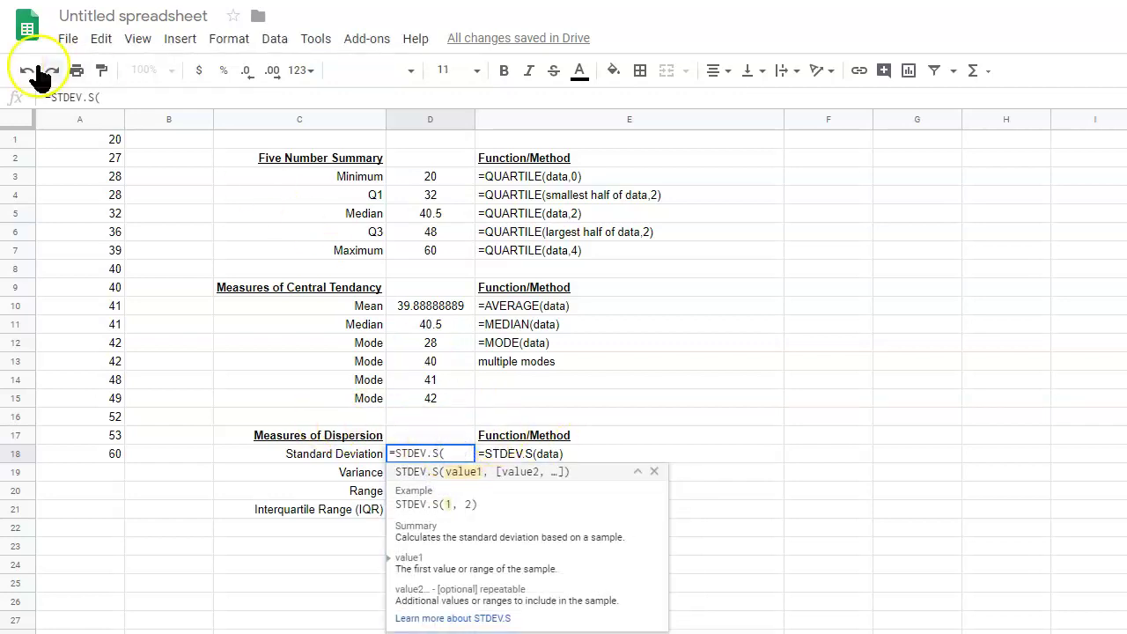
drag(101, 136, 94, 453)
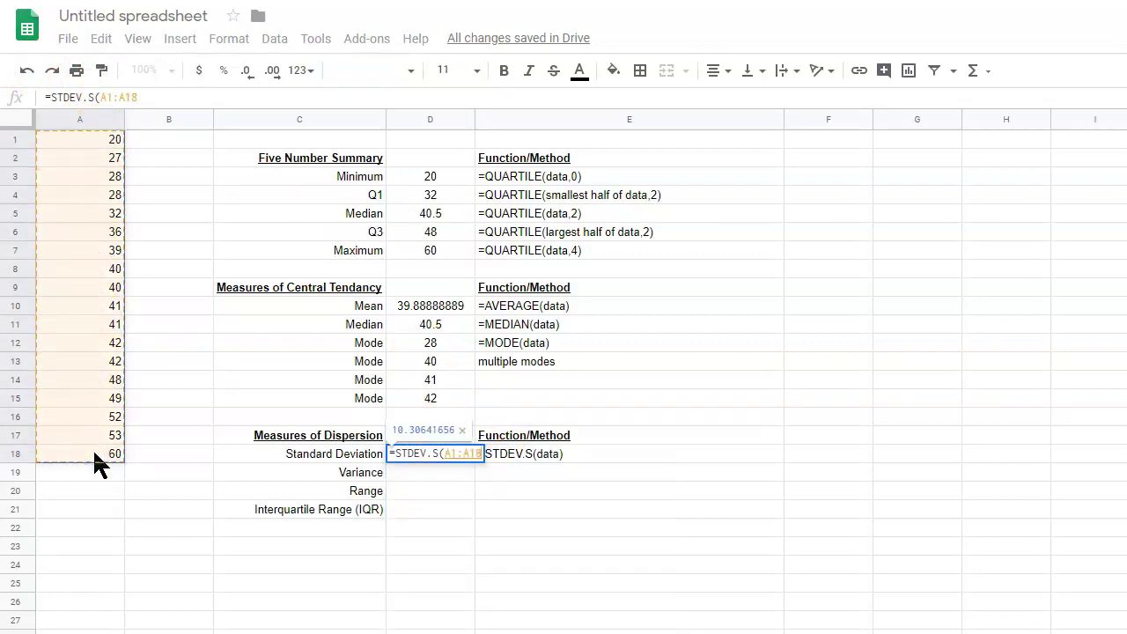
text())
key(Return)
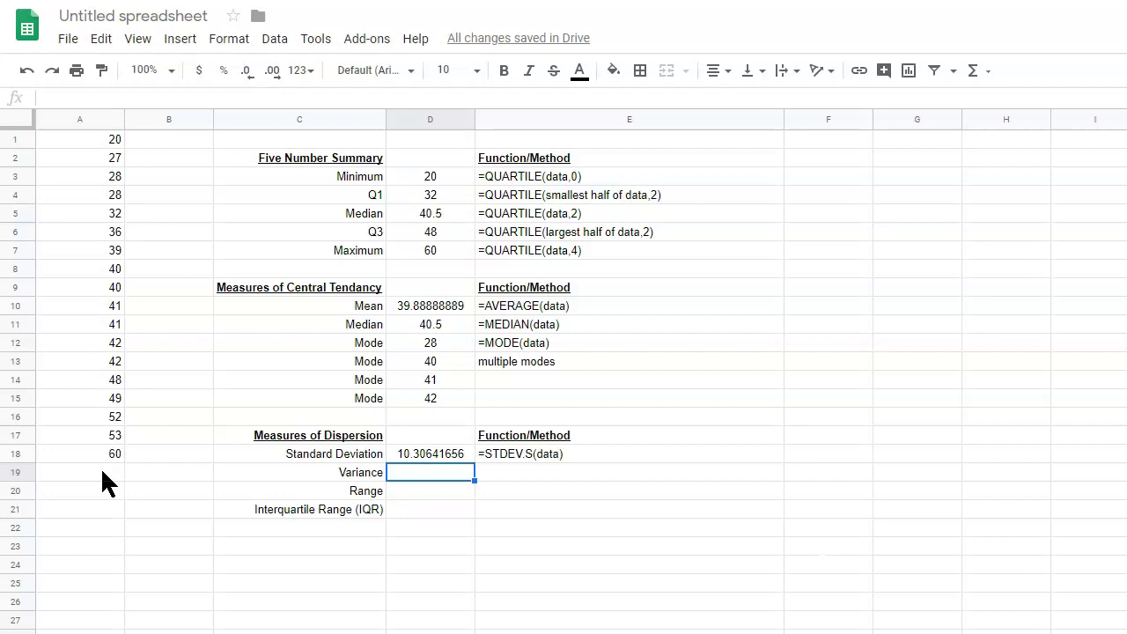
Step: Enter =VAR.S(data) as literal text in cell E19, the Function/Method entry for Variance
click(509, 459)
click(507, 473)
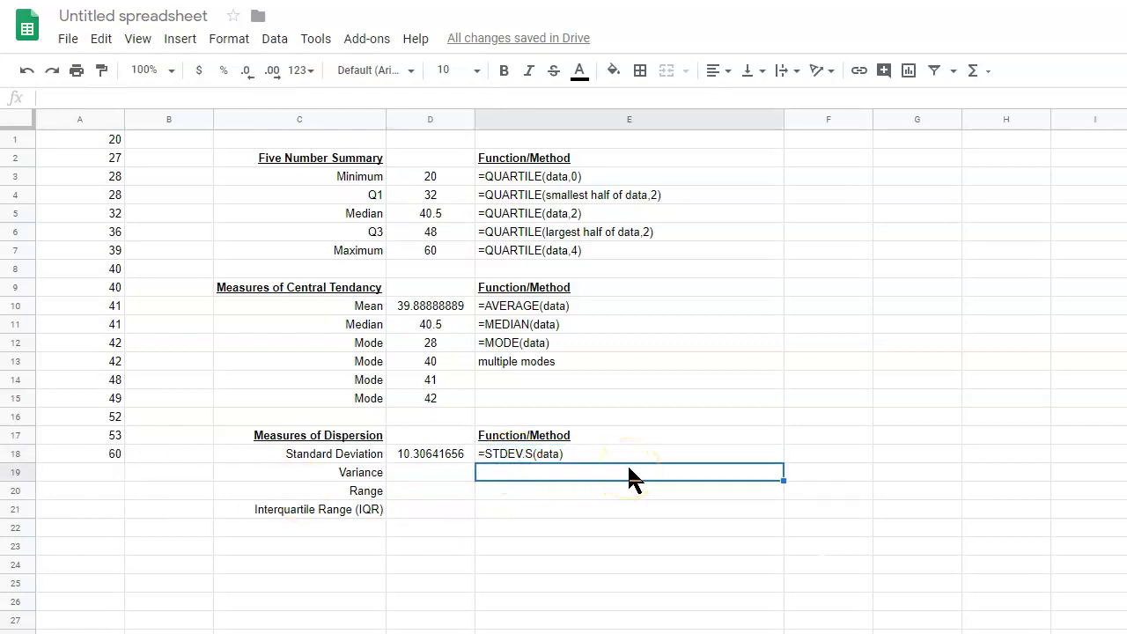
text(=VA)
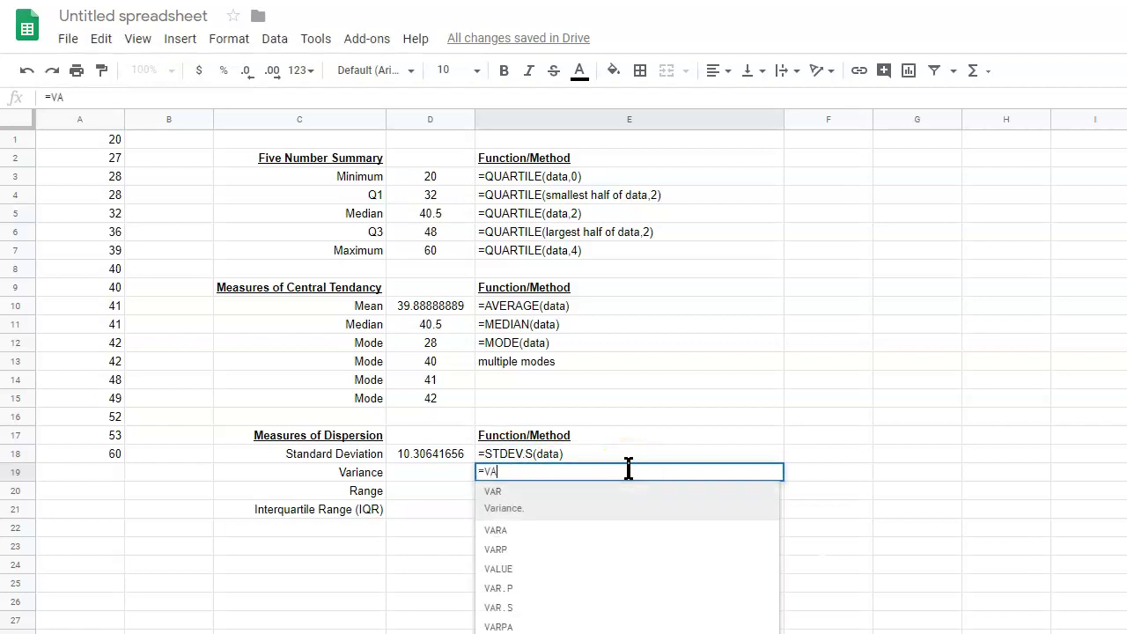
text(R.S)
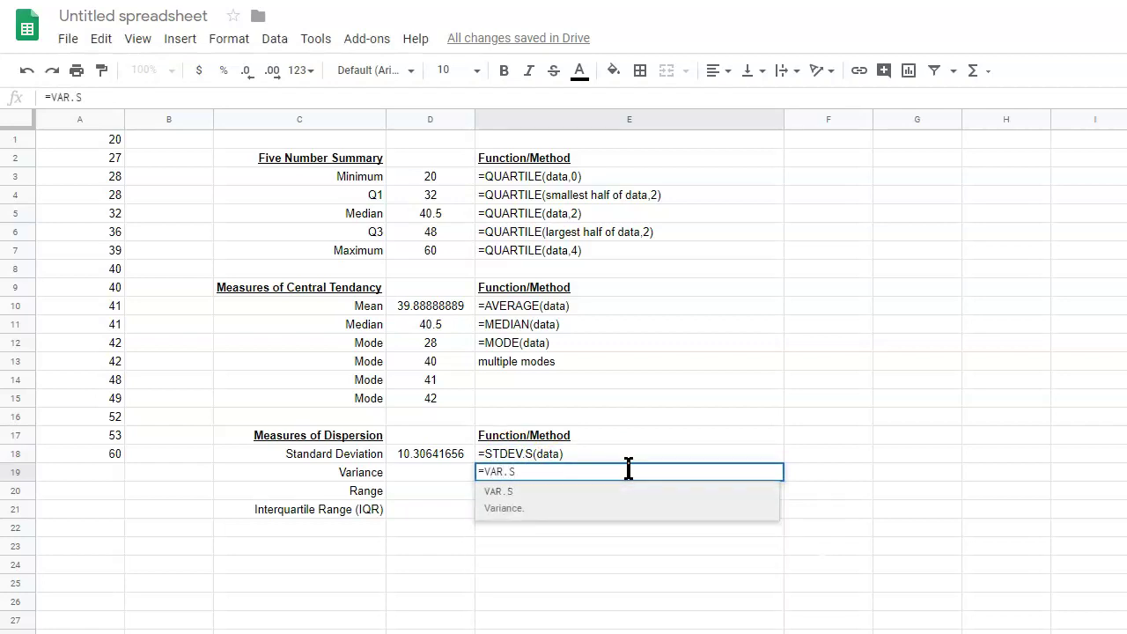
text((data)
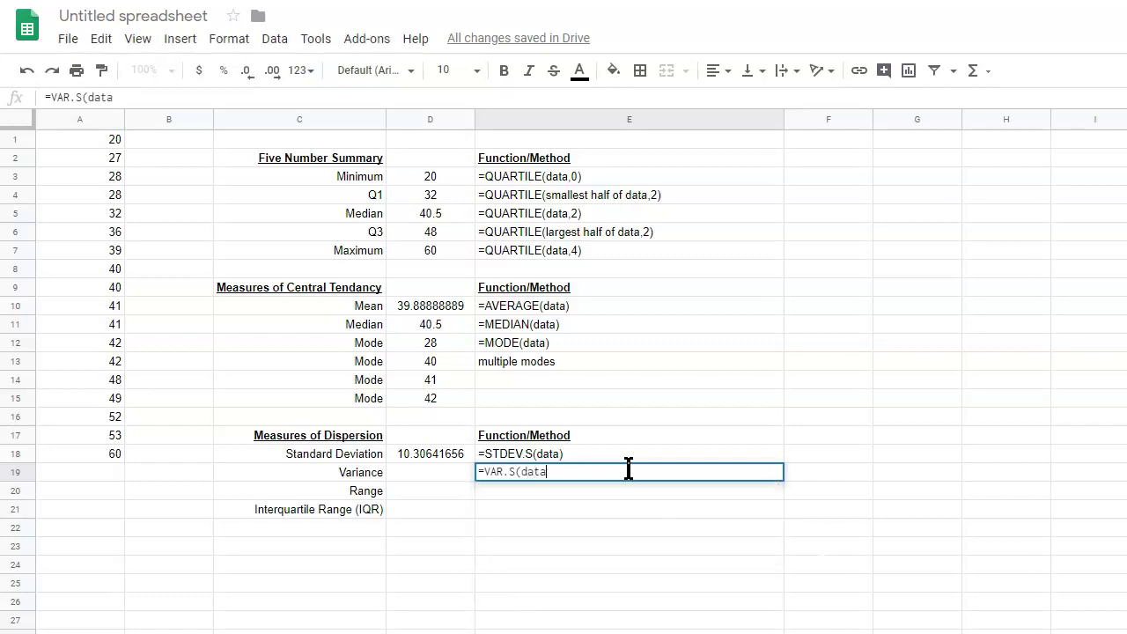
text())
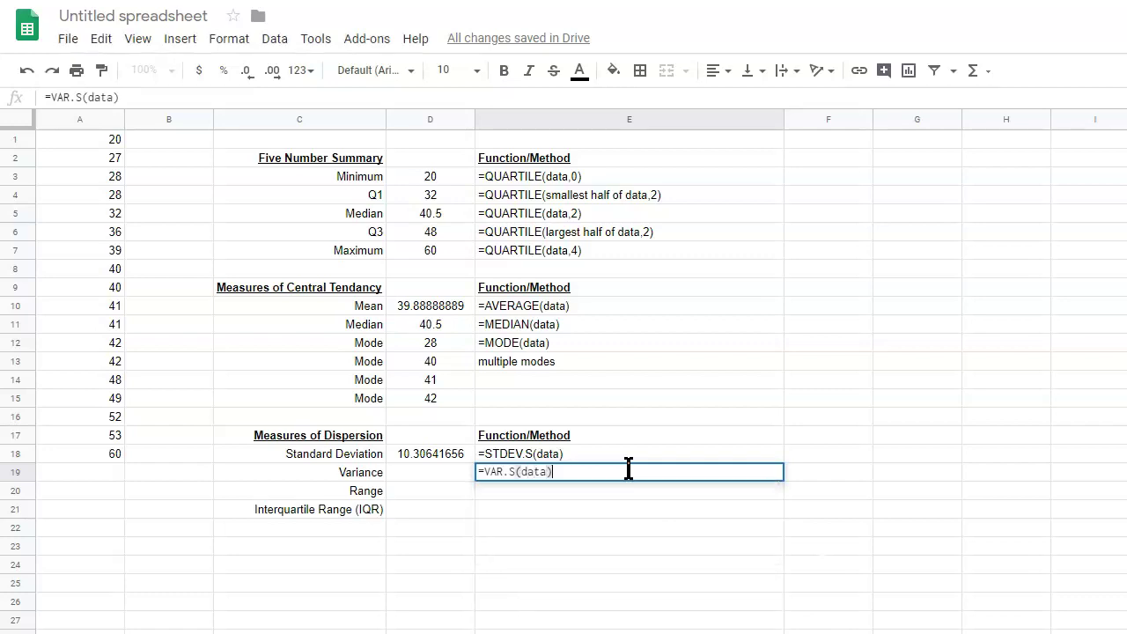
click(479, 472)
text(')
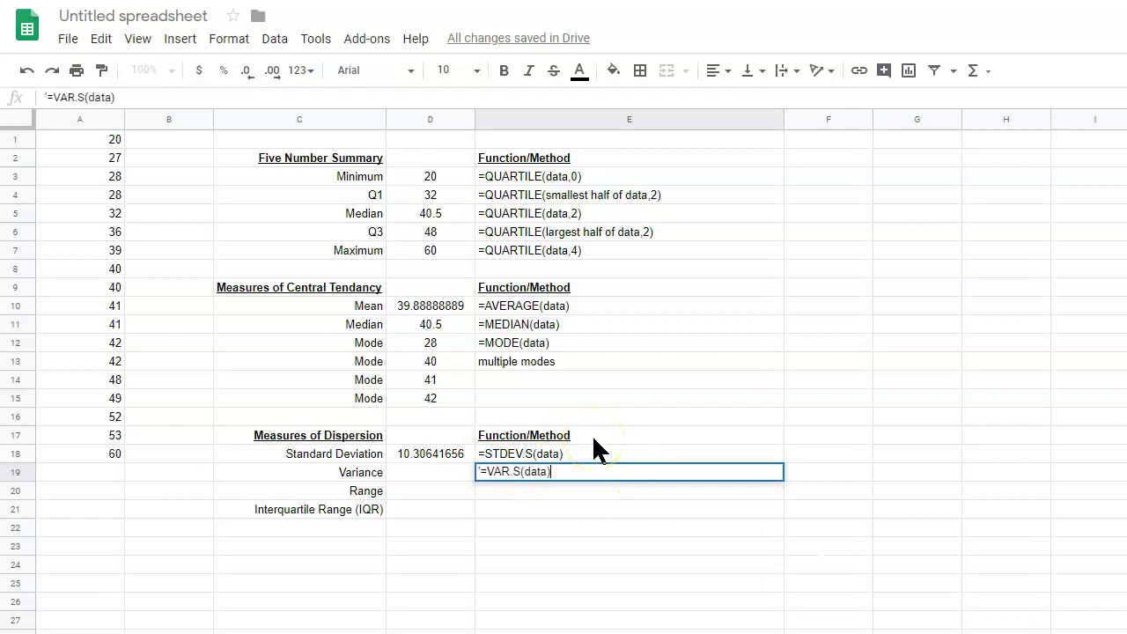
key(Return)
click(529, 533)
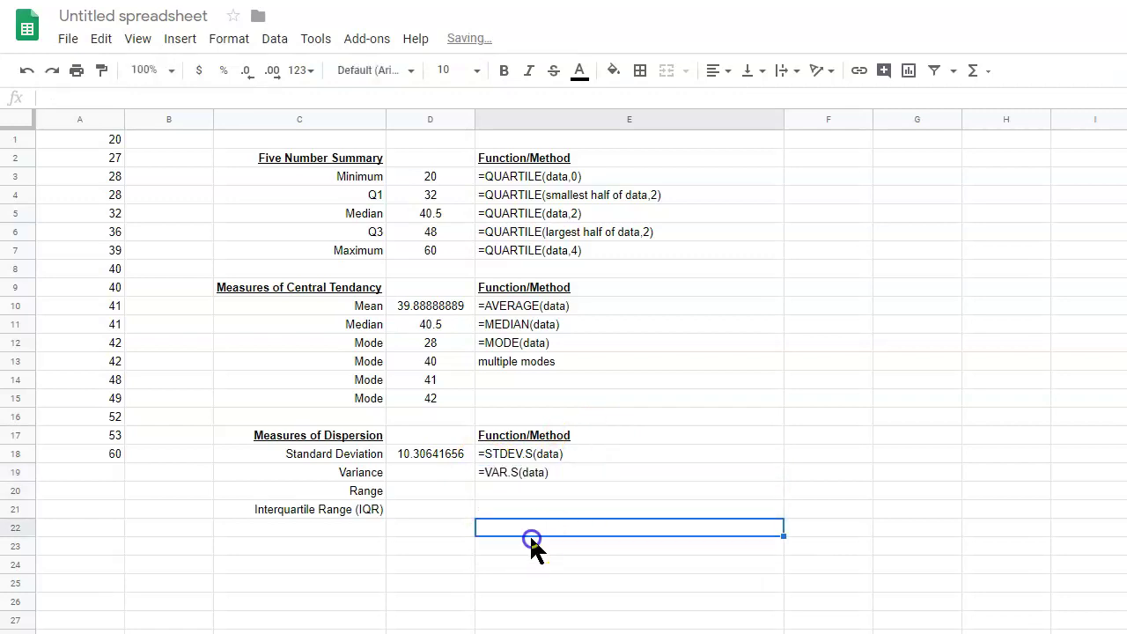
Step: Calculate the sample variance of the data in cell D19 with =VAR.S(A1:A18)
click(431, 473)
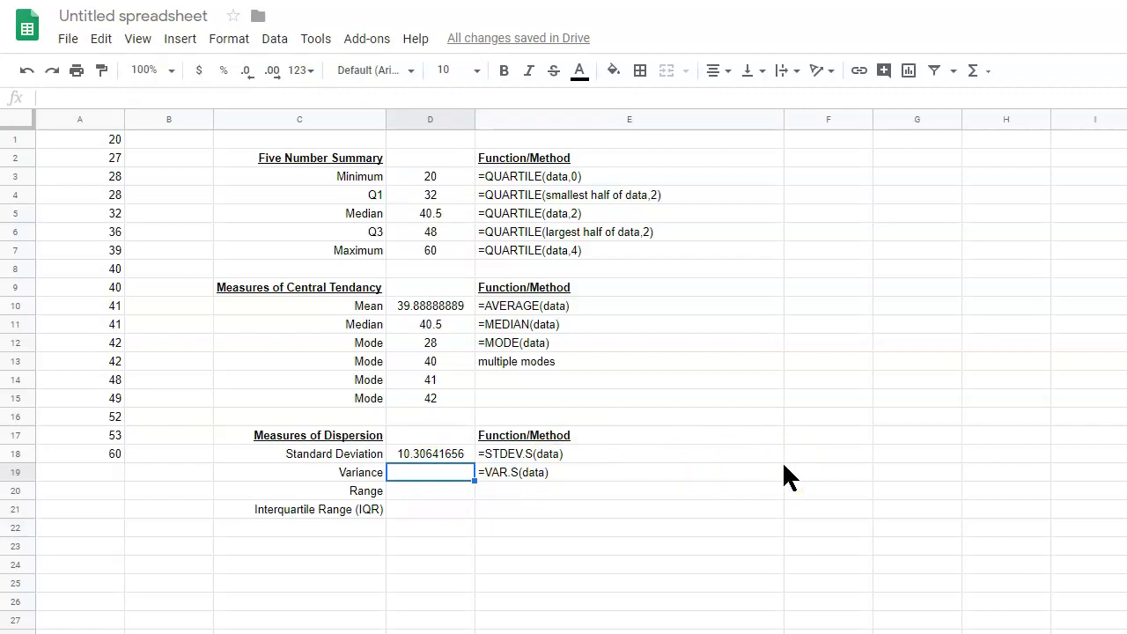
text(=VAR)
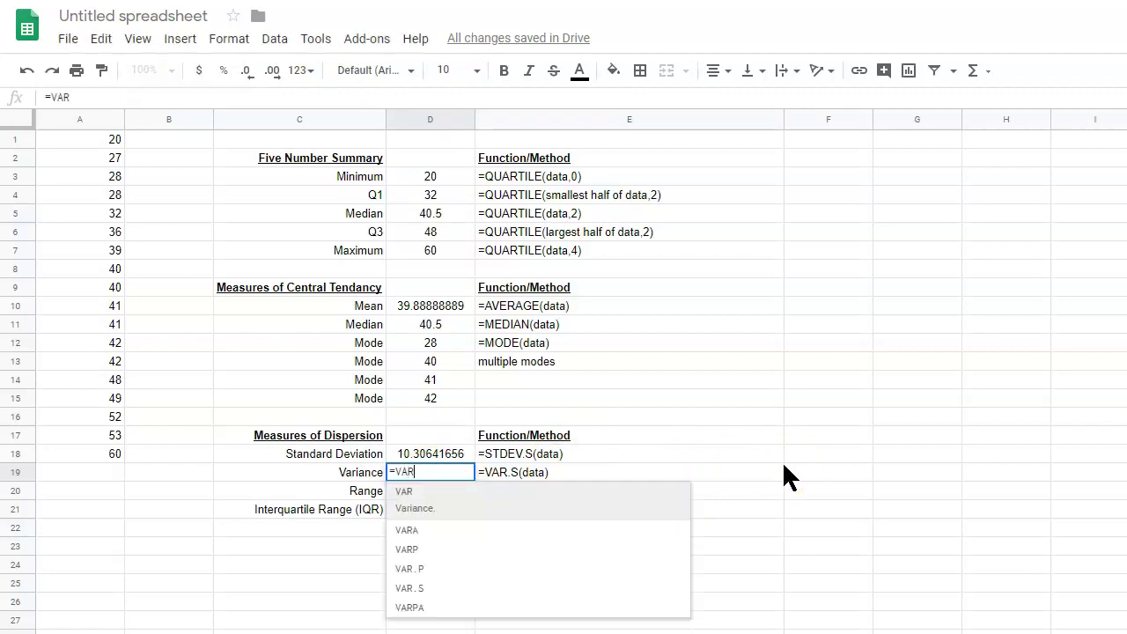
text(.S)
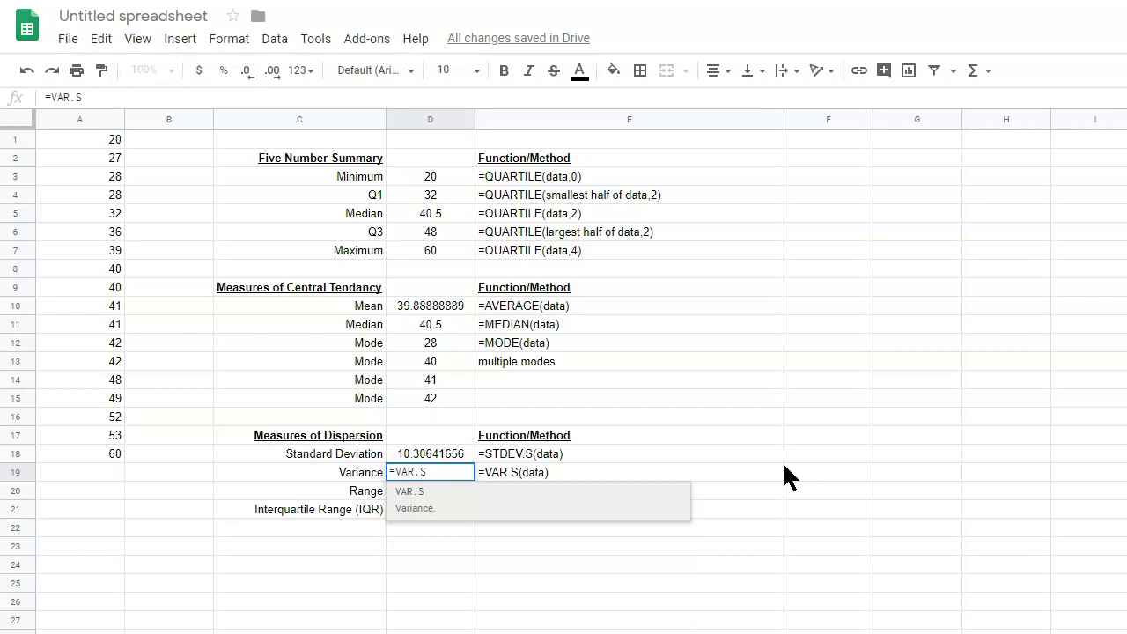
text(()
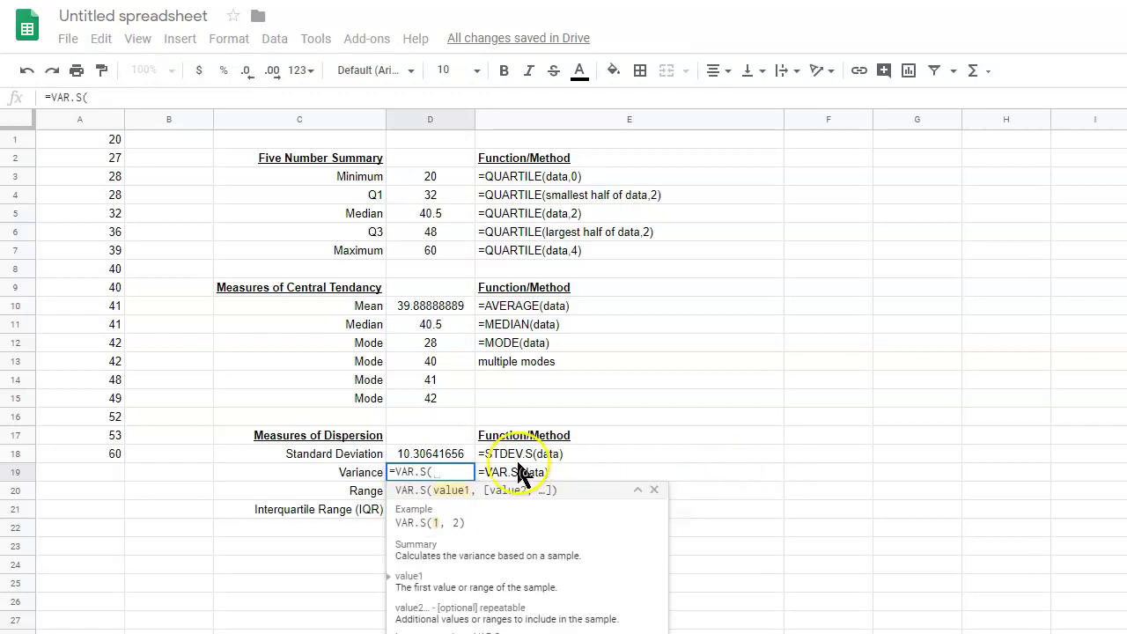
key(BackSpace)
key(BackSpace)
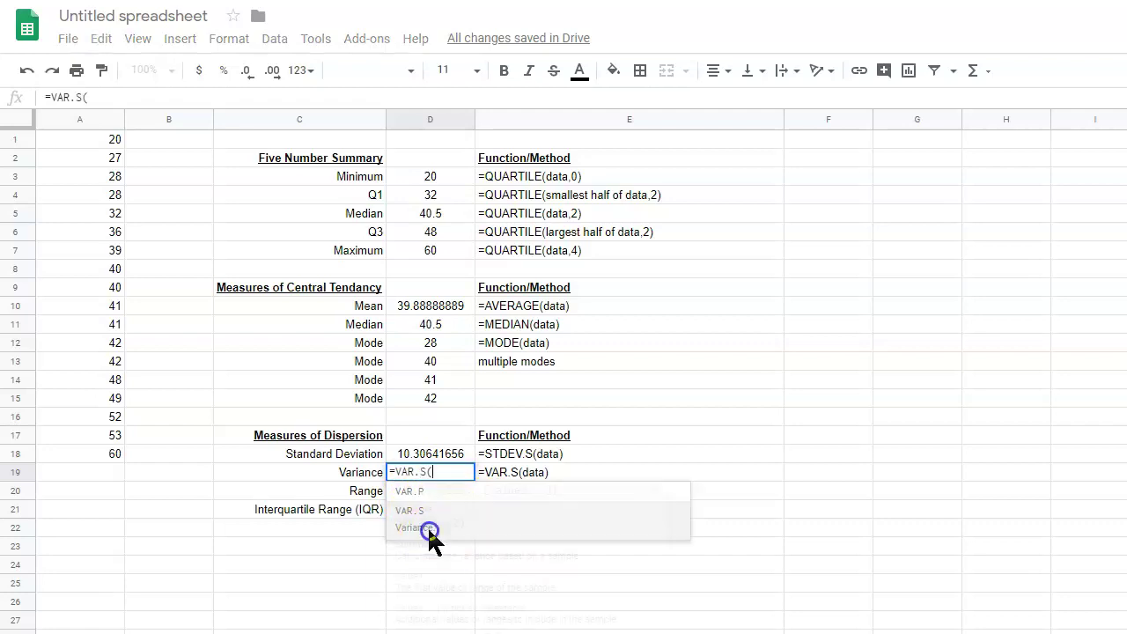
click(428, 528)
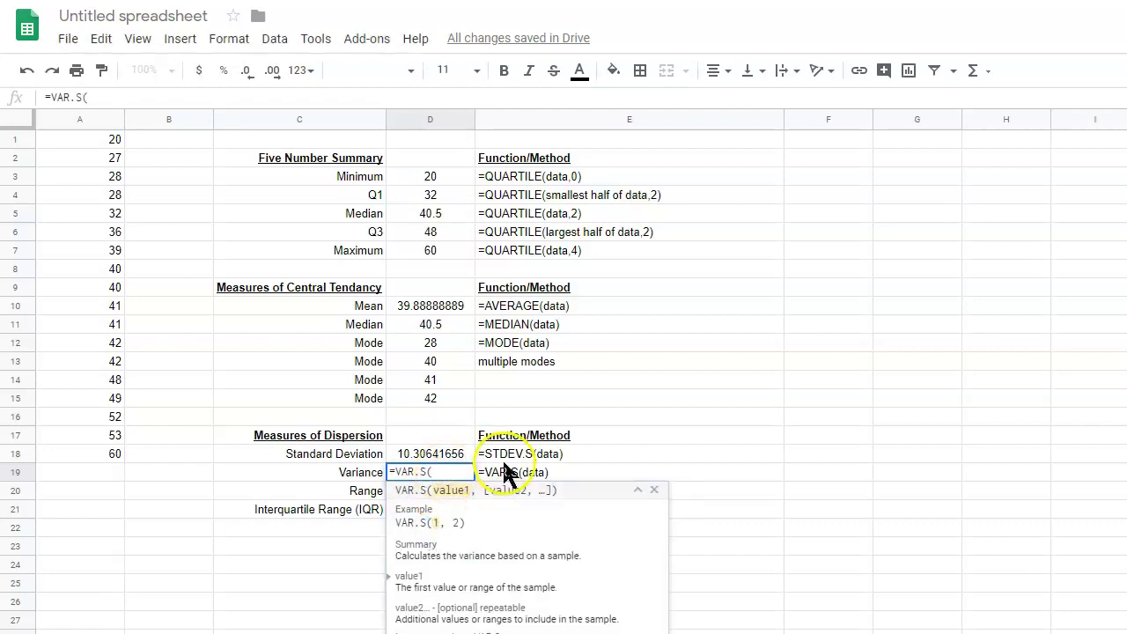
drag(103, 139, 81, 457)
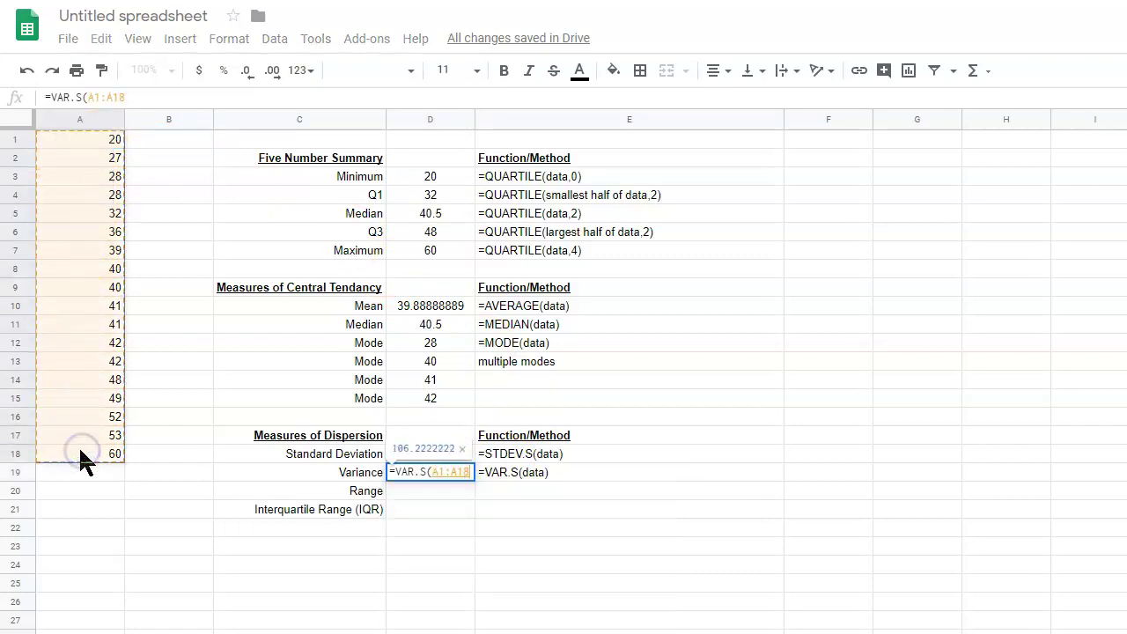
text())
key(Return)
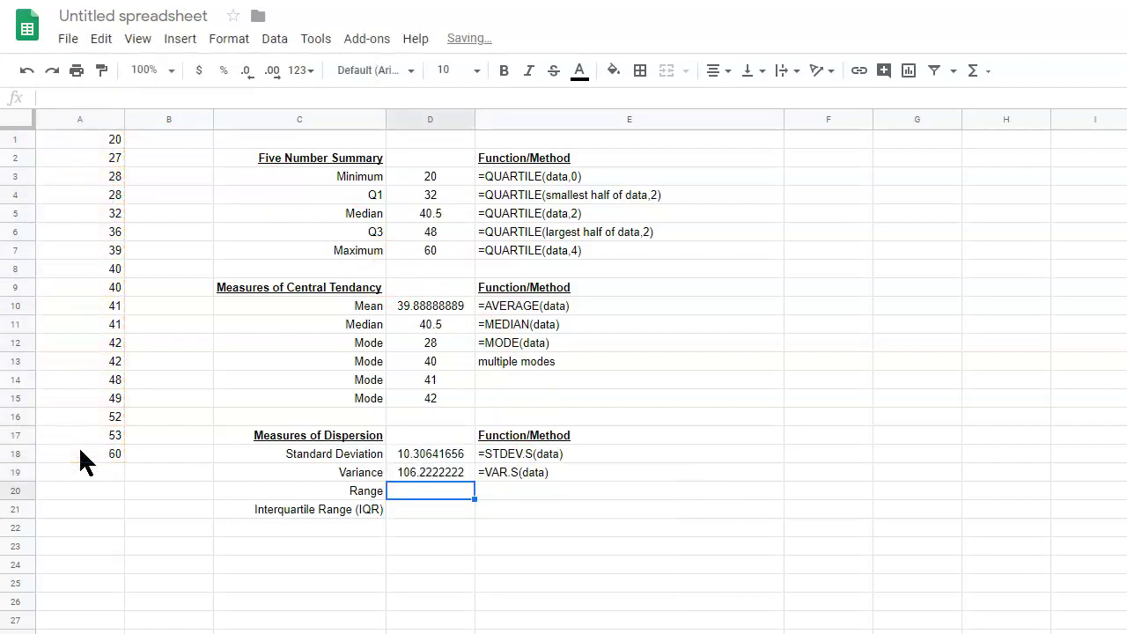
click(483, 545)
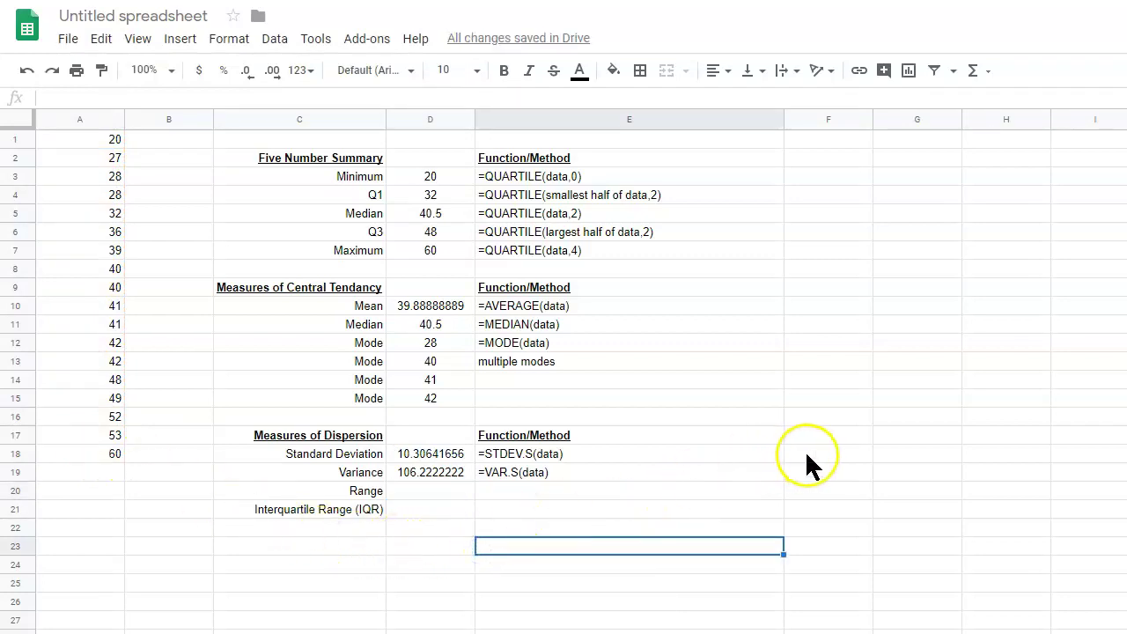
Step: Square the standard deviation in cell F19 with =D18^2 and compare it with the variance formula in D19
click(815, 473)
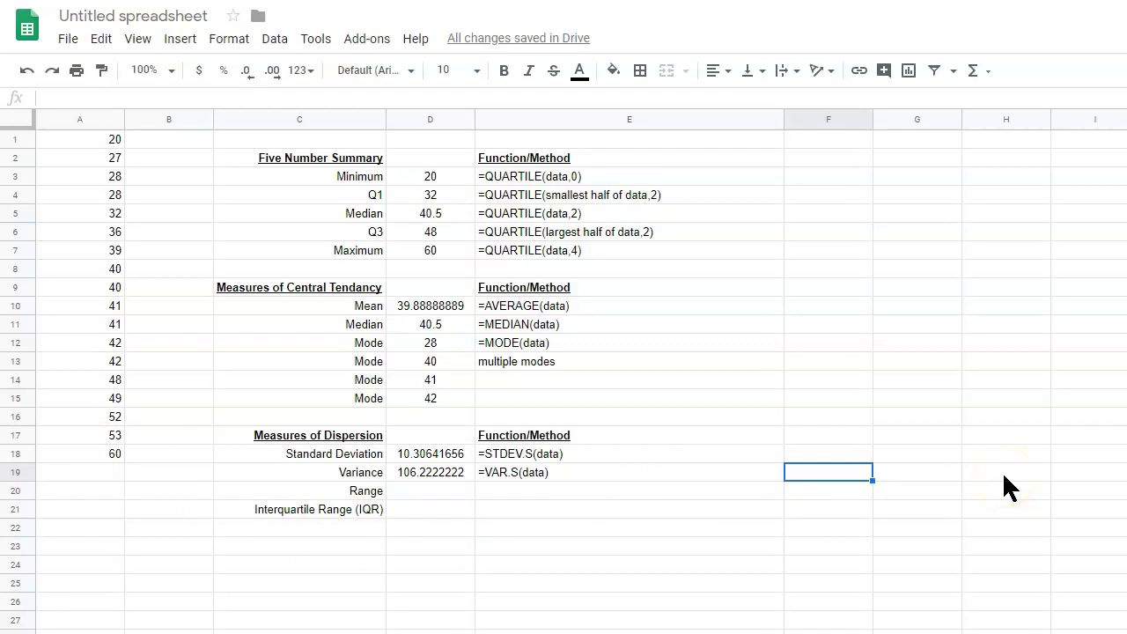
text(=)
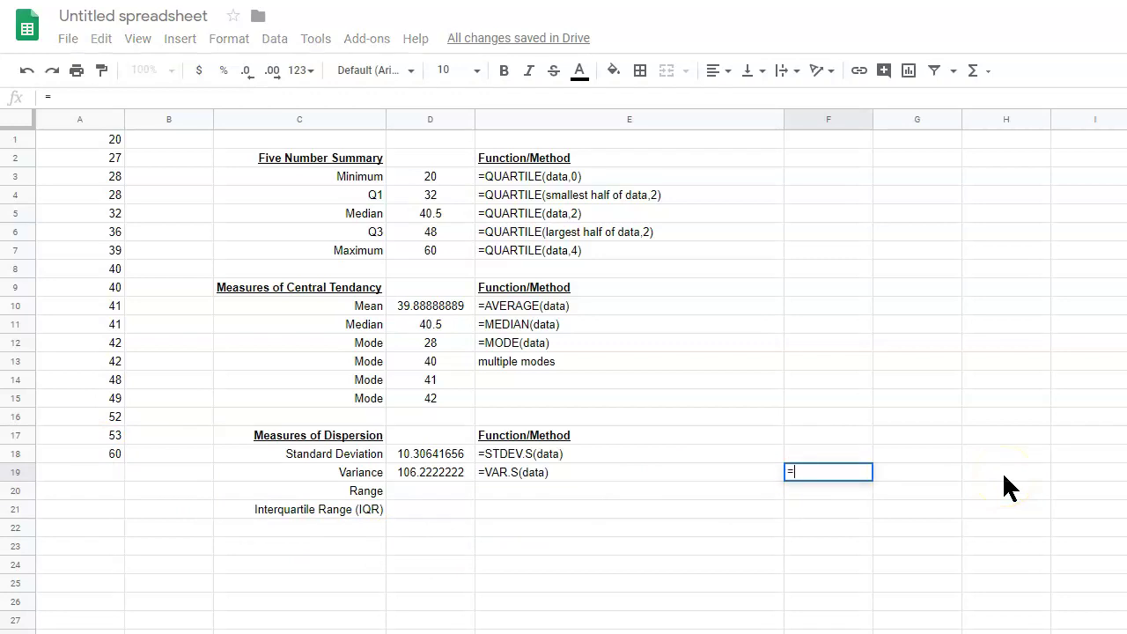
click(429, 453)
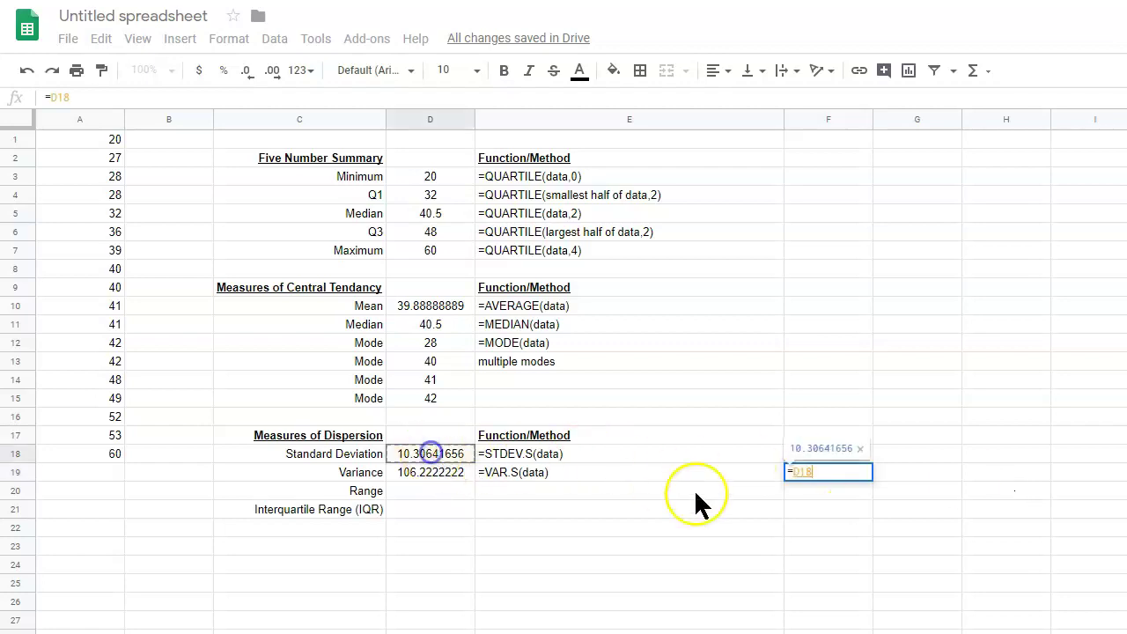
text(^2)
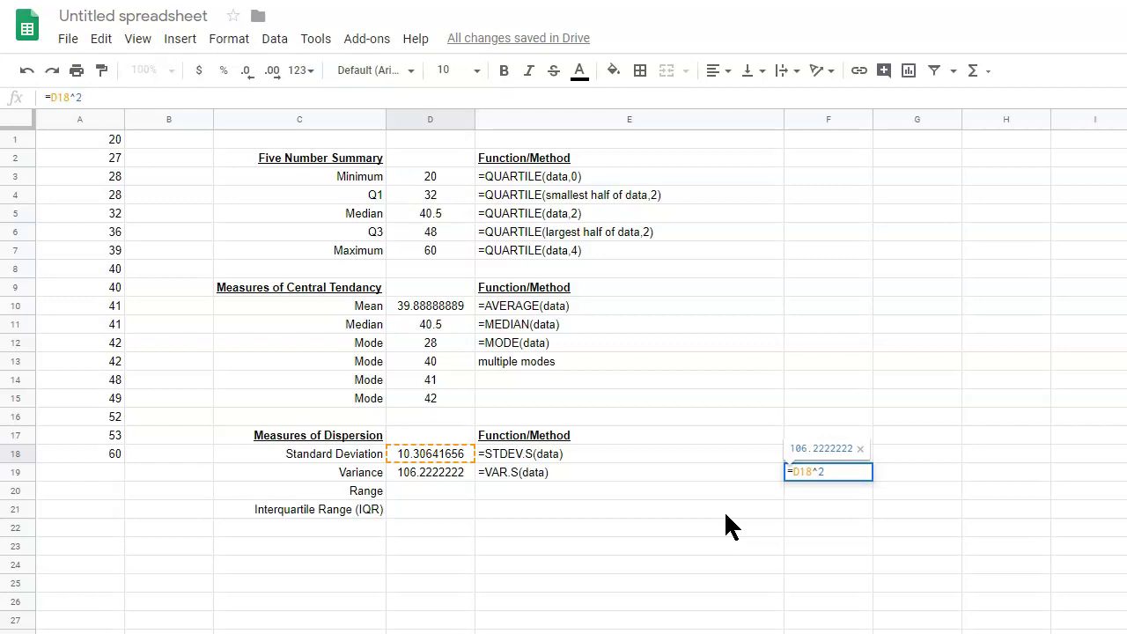
key(Return)
click(416, 467)
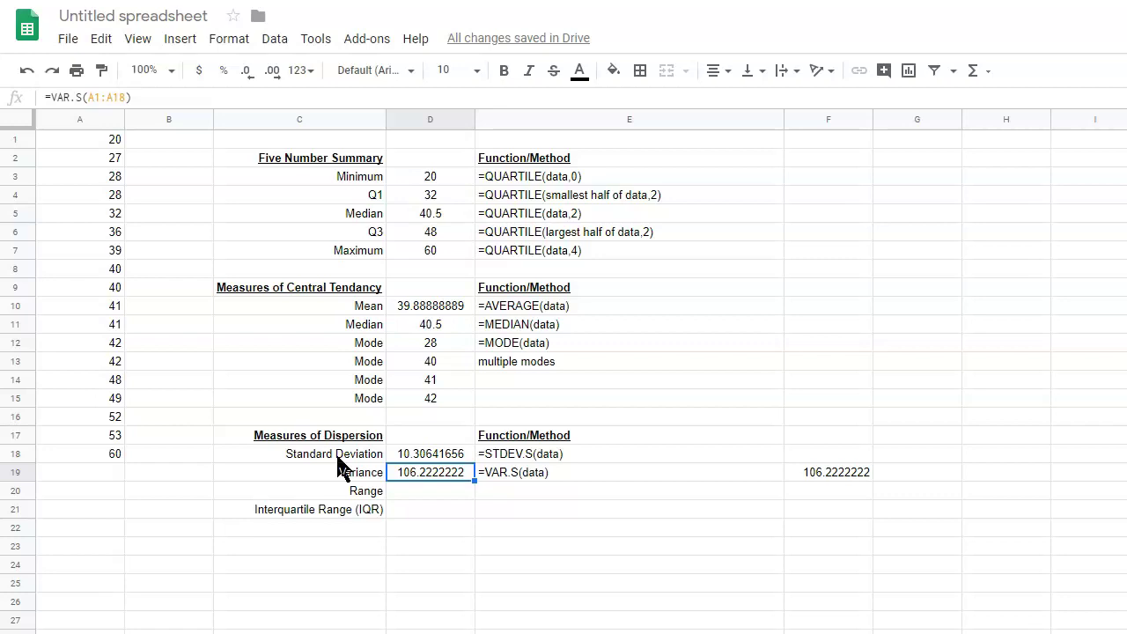
Step: Enter =MAX(data)-MIN(data) as literal text in cell E20, the Function/Method entry for Range
click(352, 487)
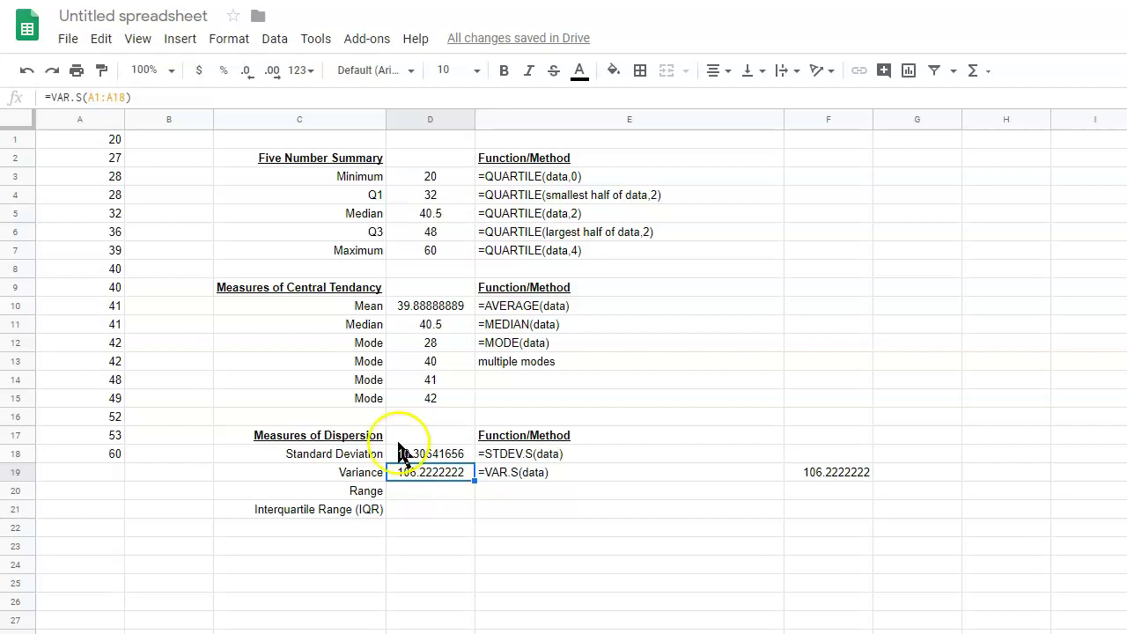
click(461, 508)
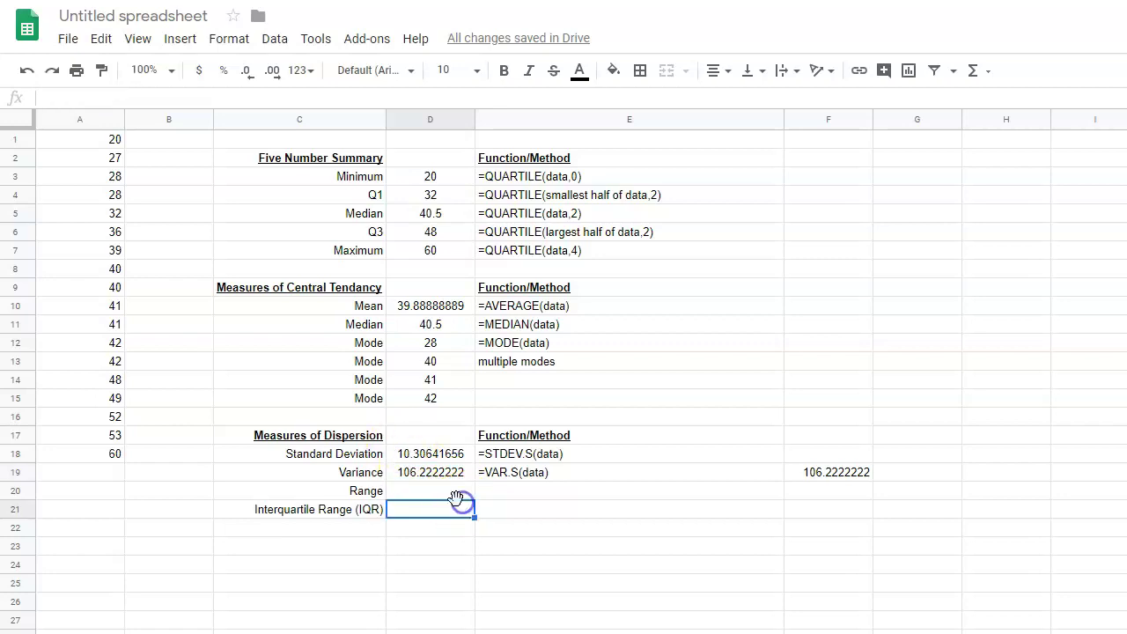
click(529, 489)
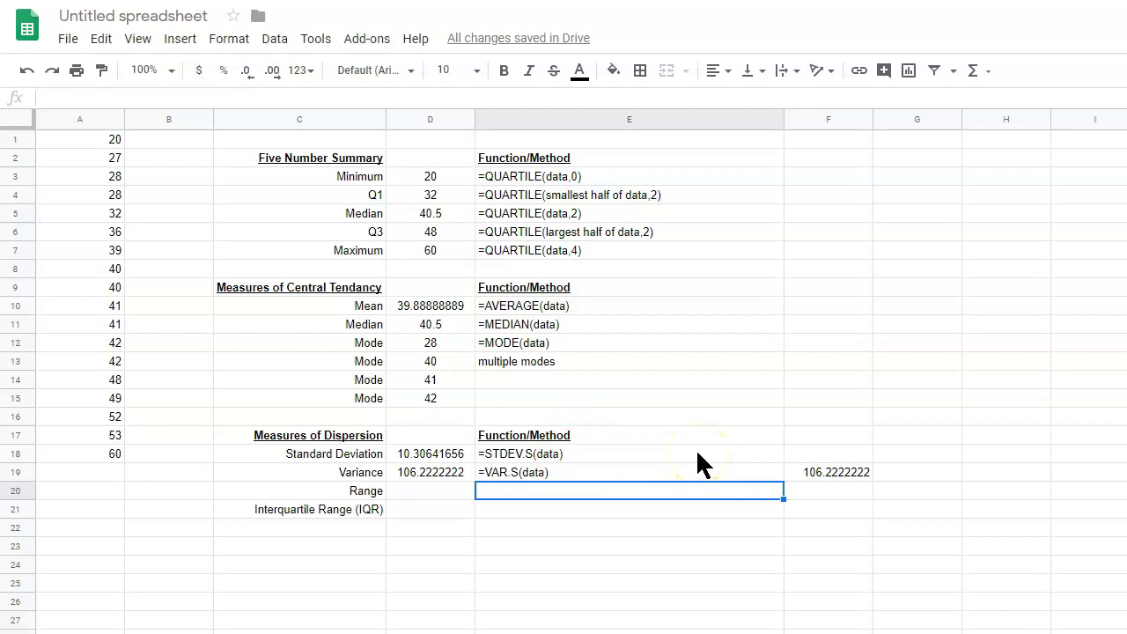
text(=)
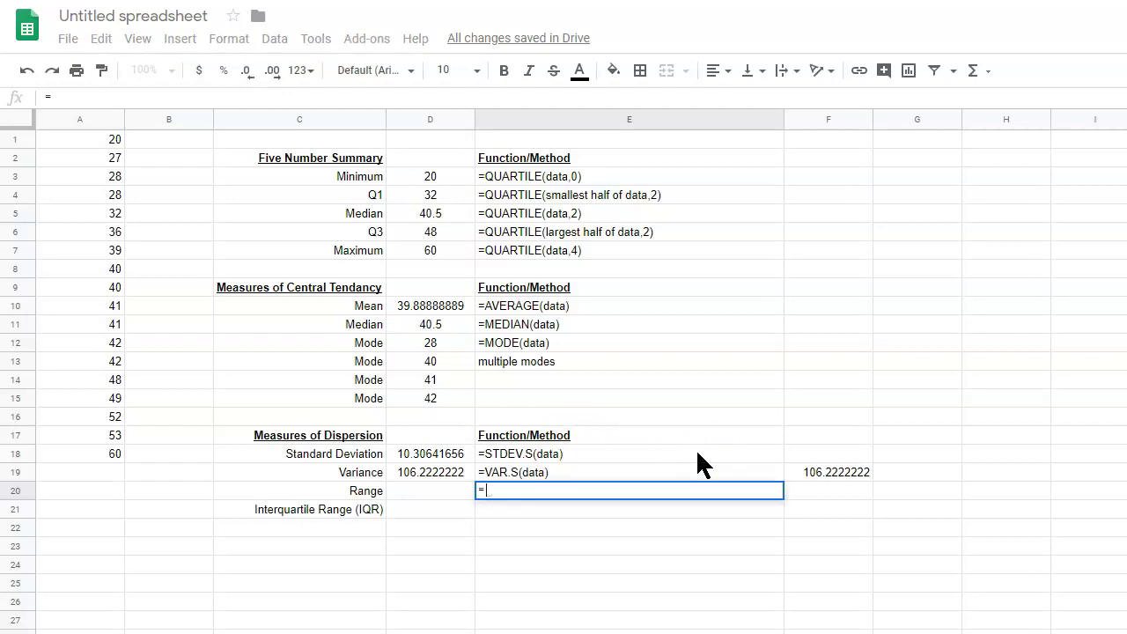
text(MAX)
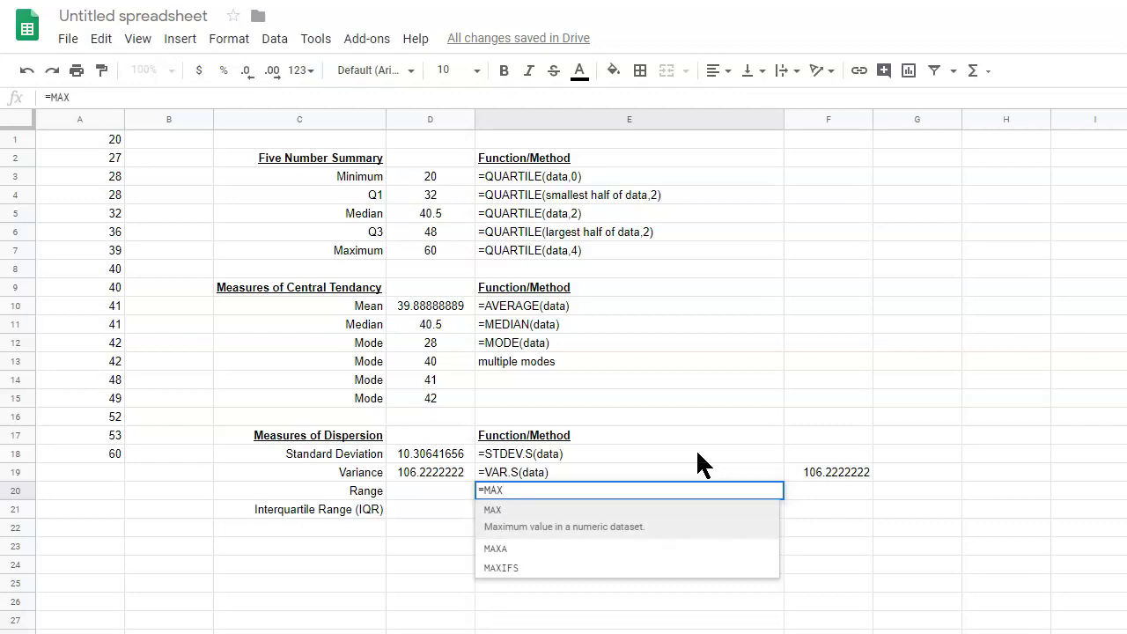
text(()
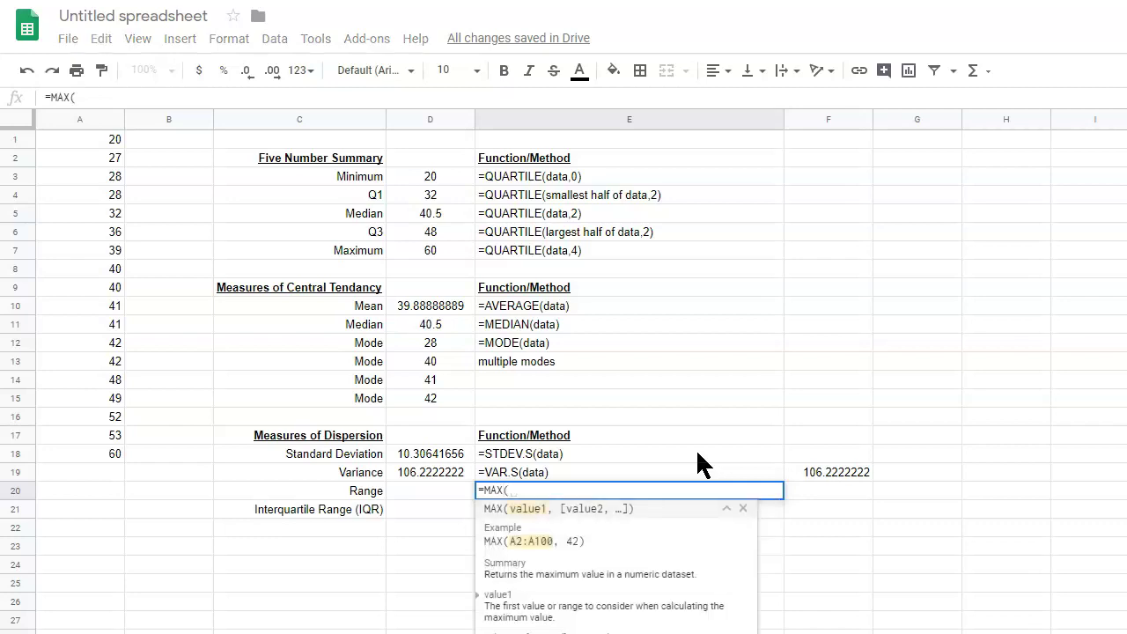
click(480, 490)
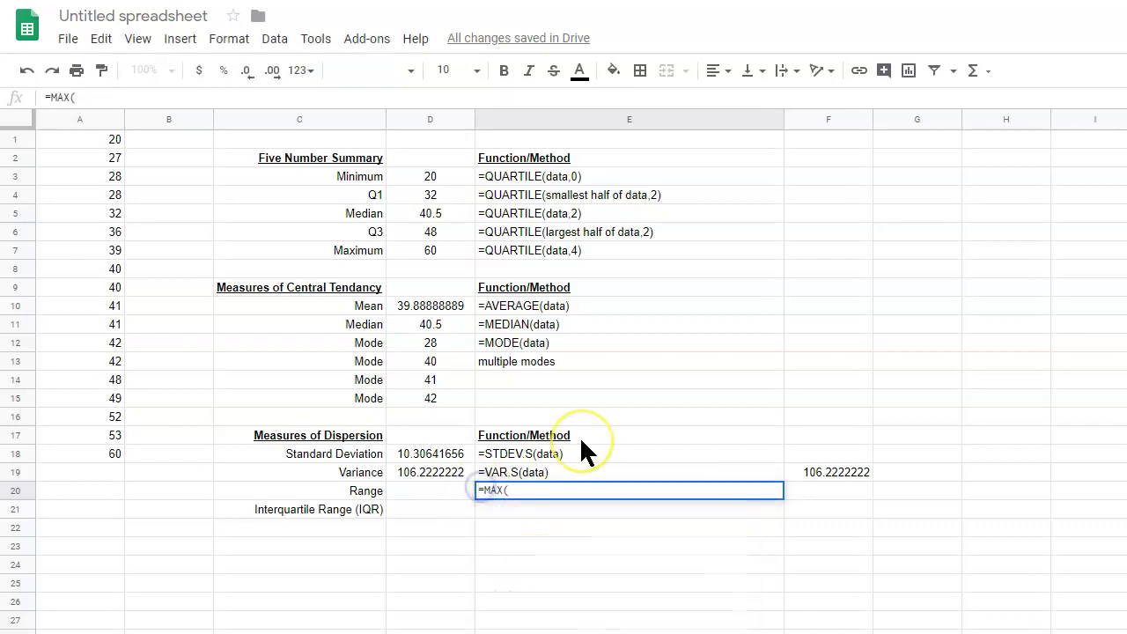
text('=MAX()
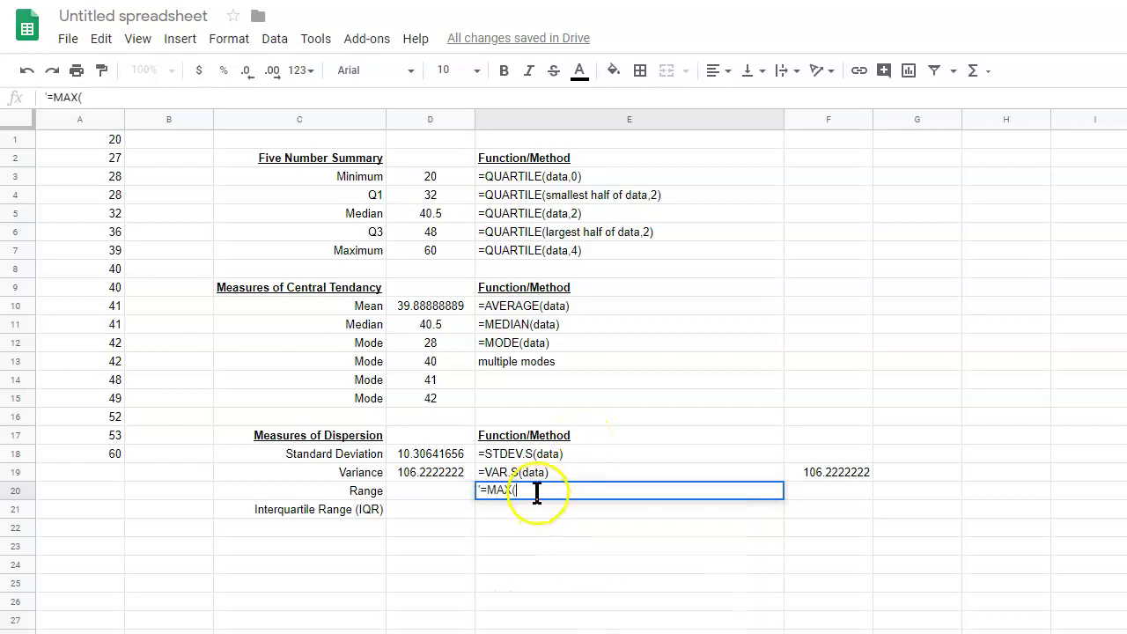
text(data))
click(596, 529)
text(-M)
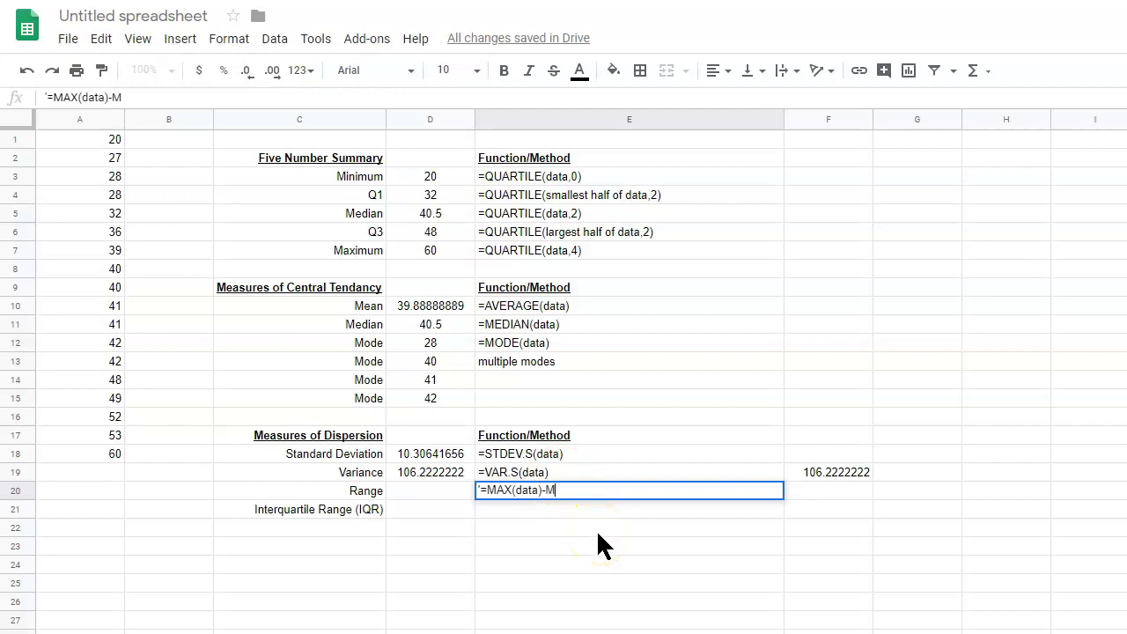
text(IN(data))
key(Return)
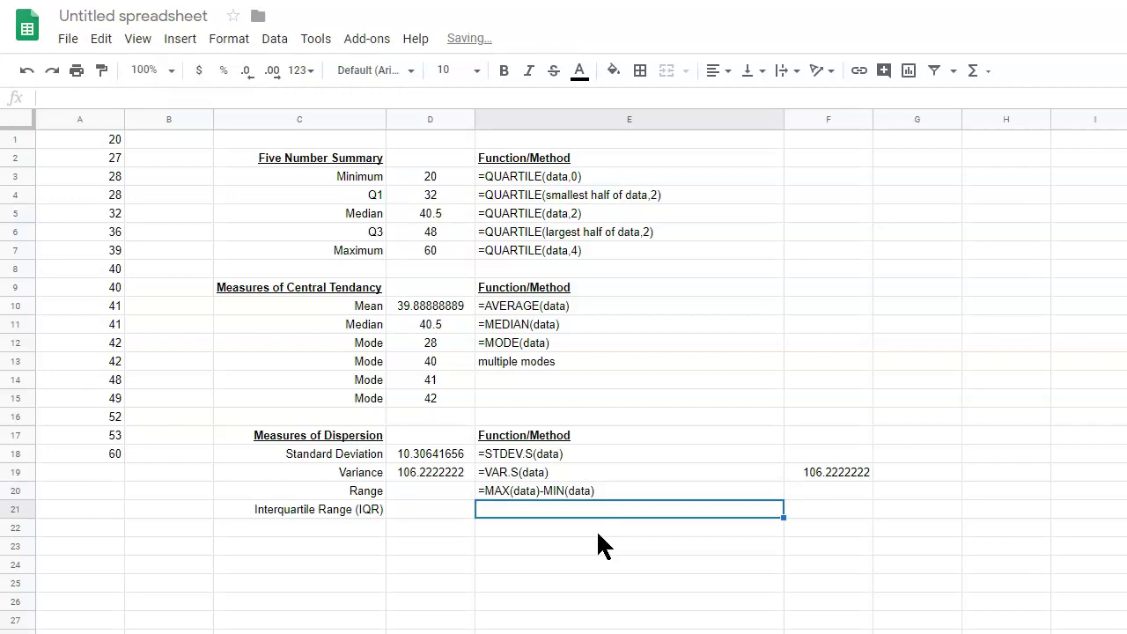
Step: Calculate the range of the data in cell D20 with =MAX(A1:A18)-MIN(A1:A18)
click(424, 491)
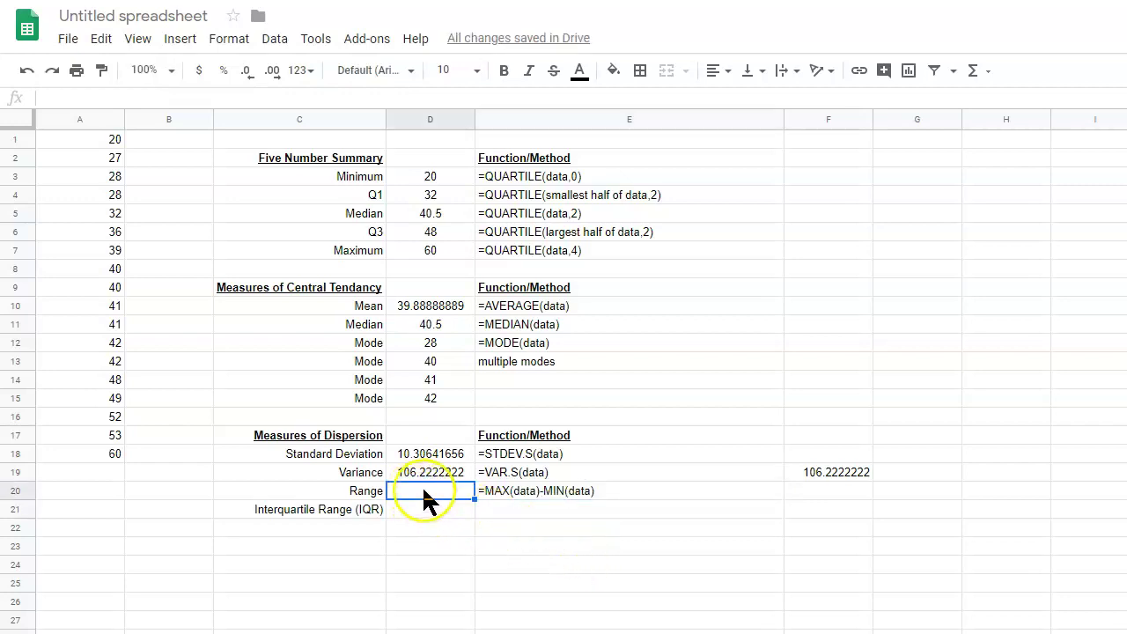
text(=MAX)
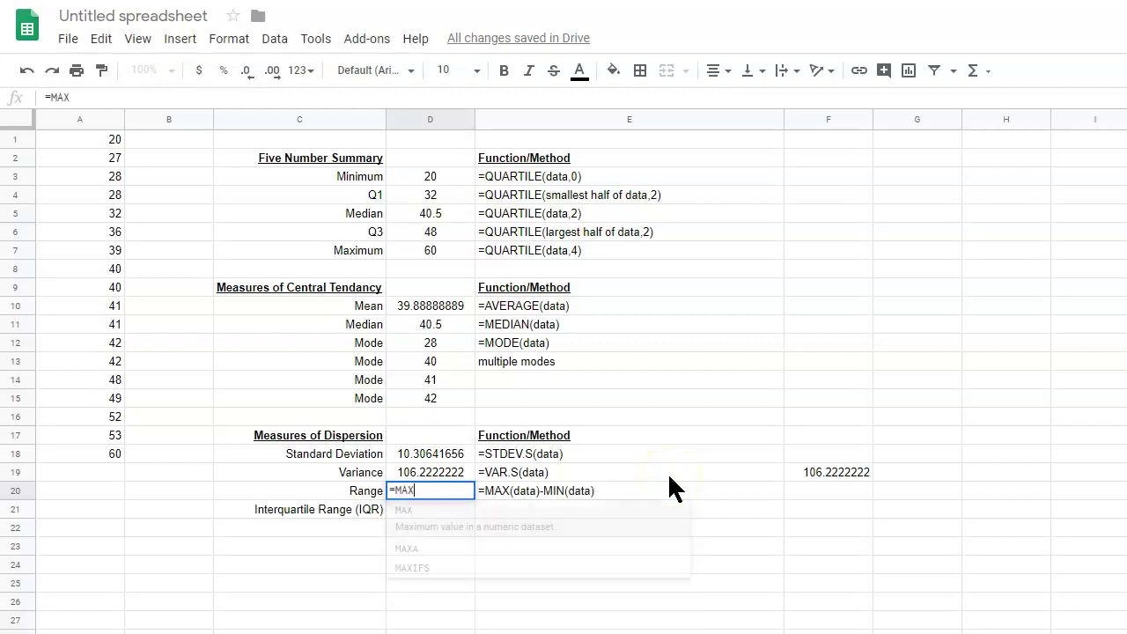
text(()
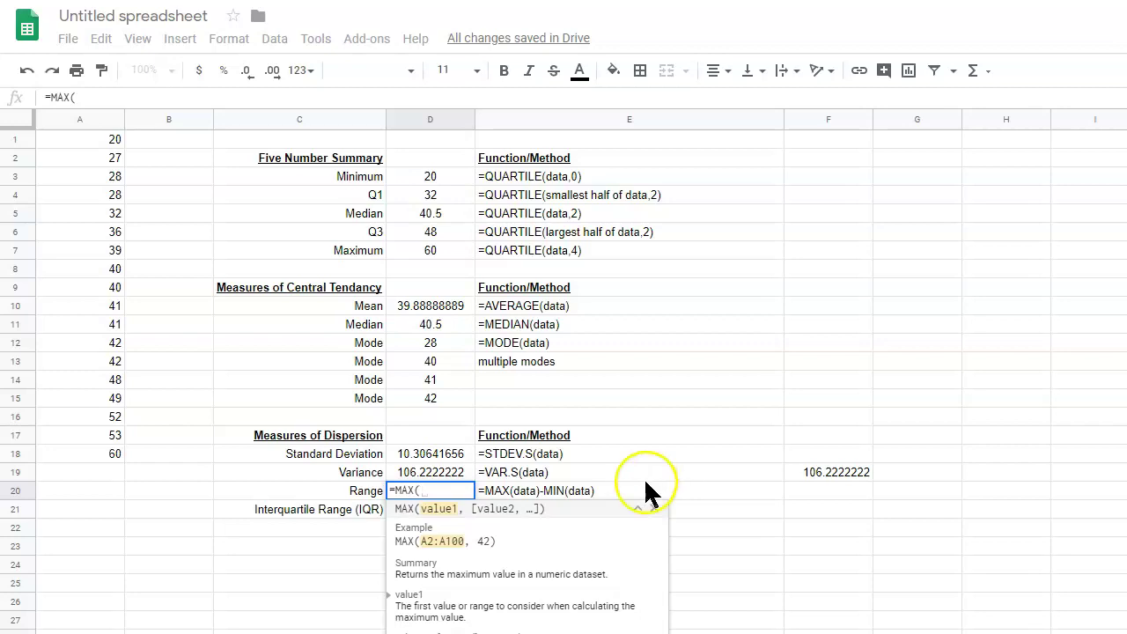
drag(111, 139, 101, 449)
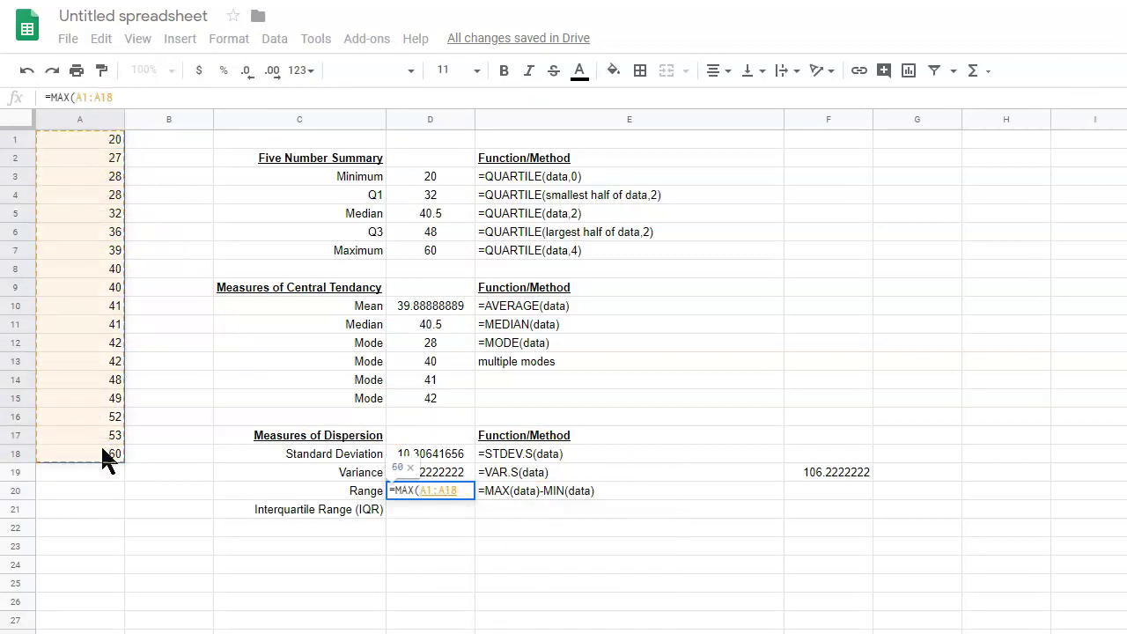
text()-)
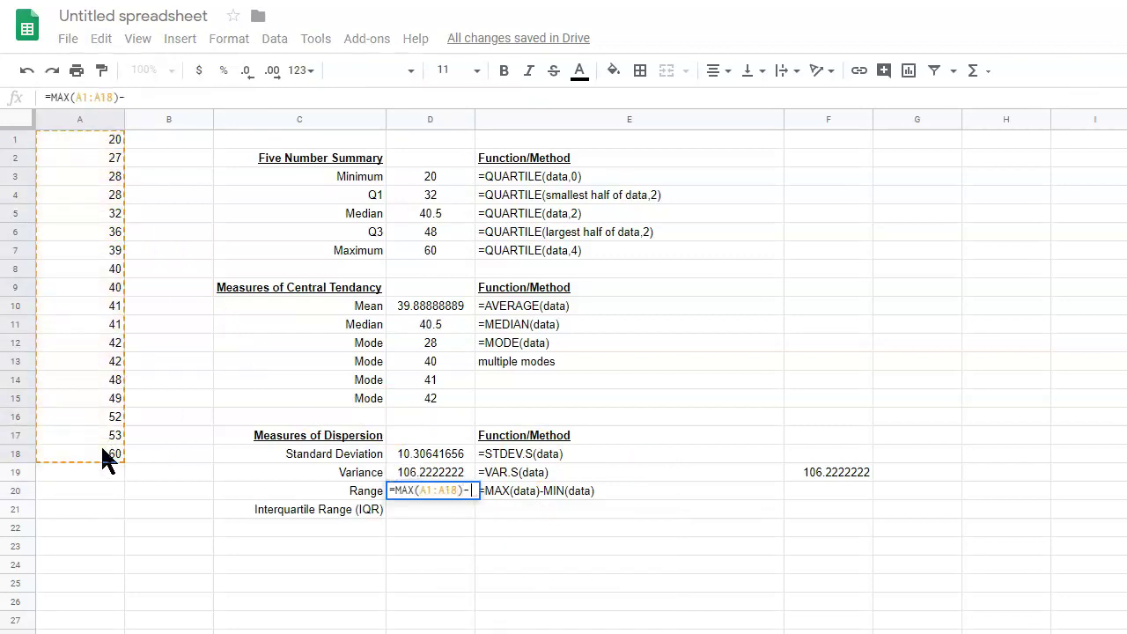
text(MIN)
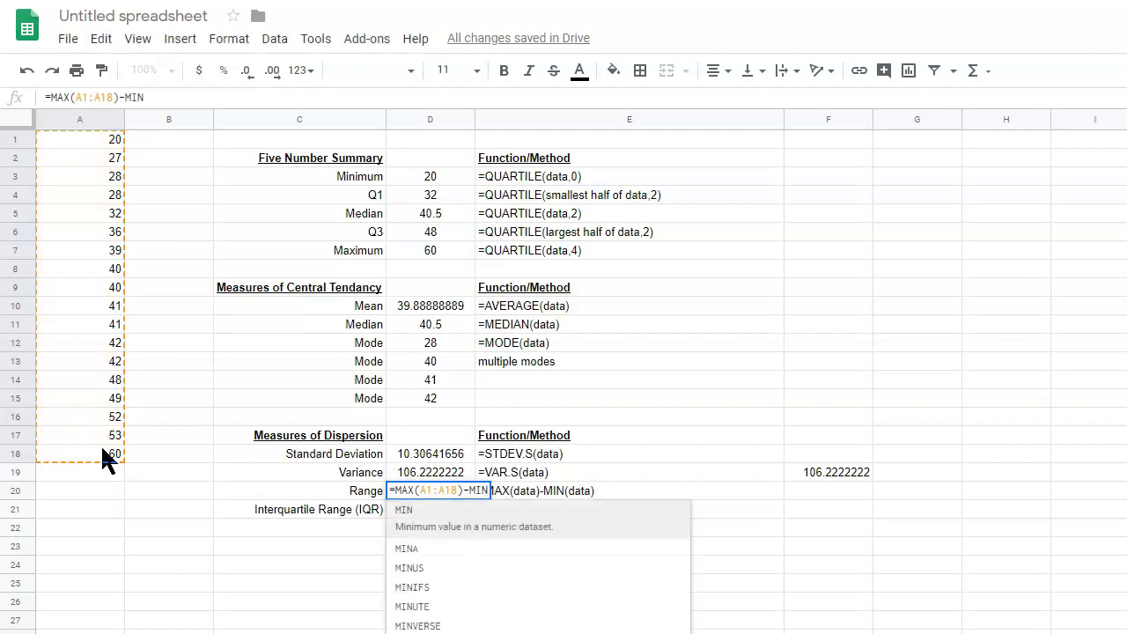
text(()
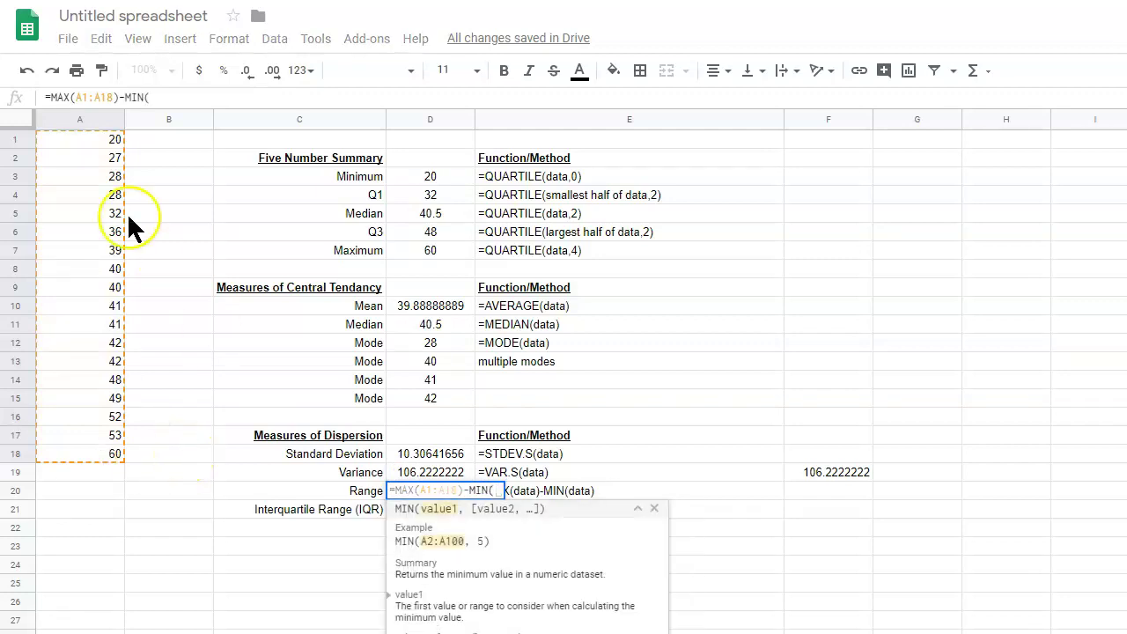
drag(113, 138, 109, 455)
text())
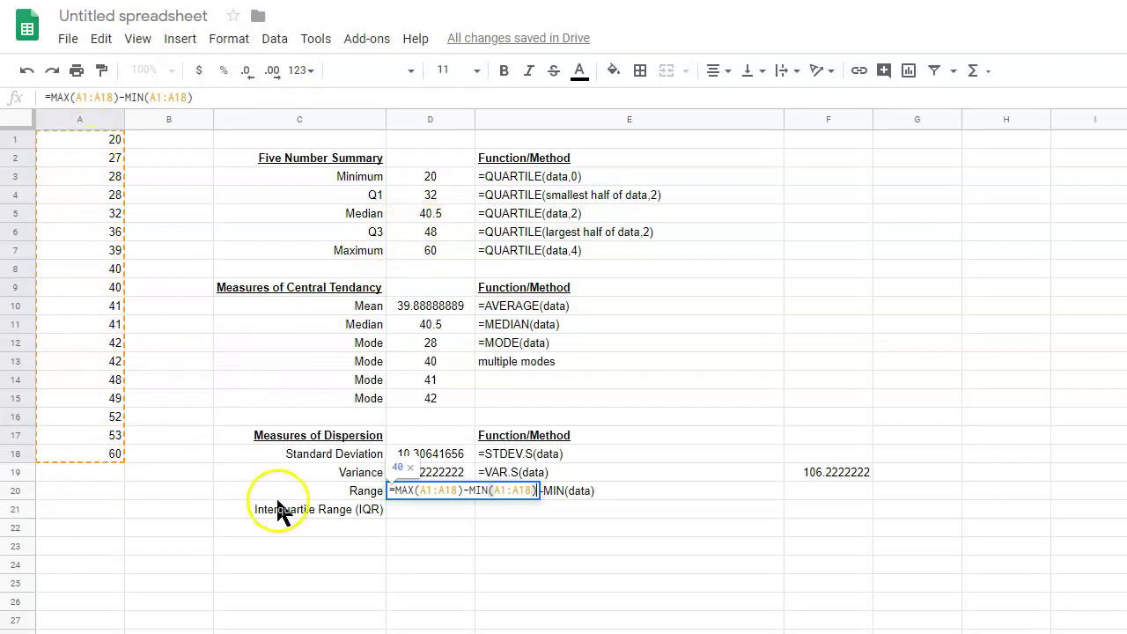
key(Return)
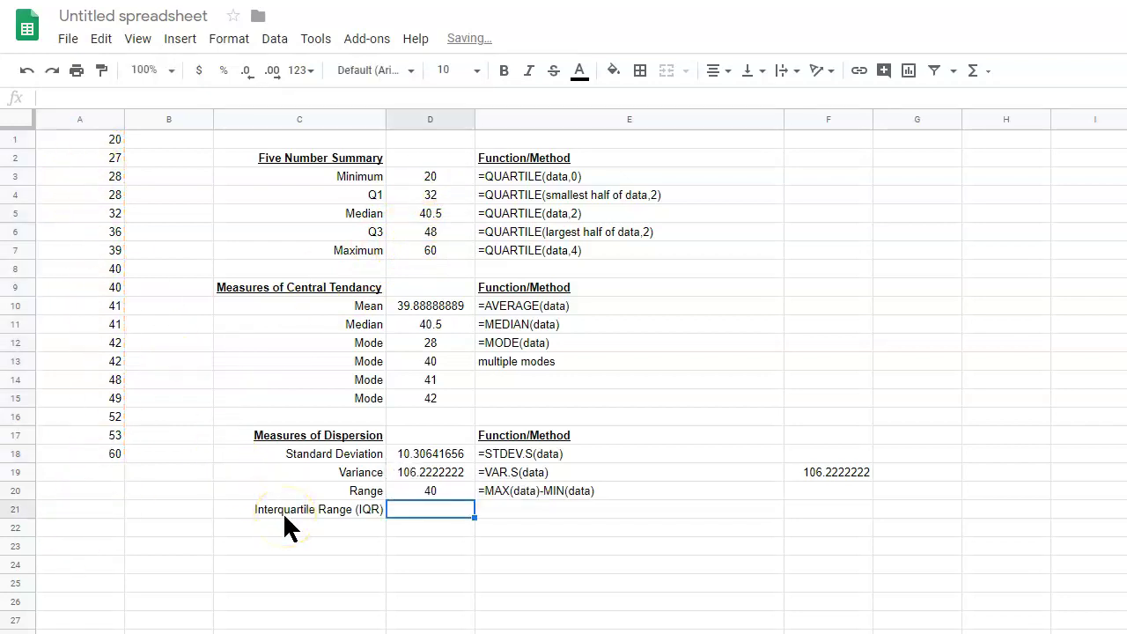
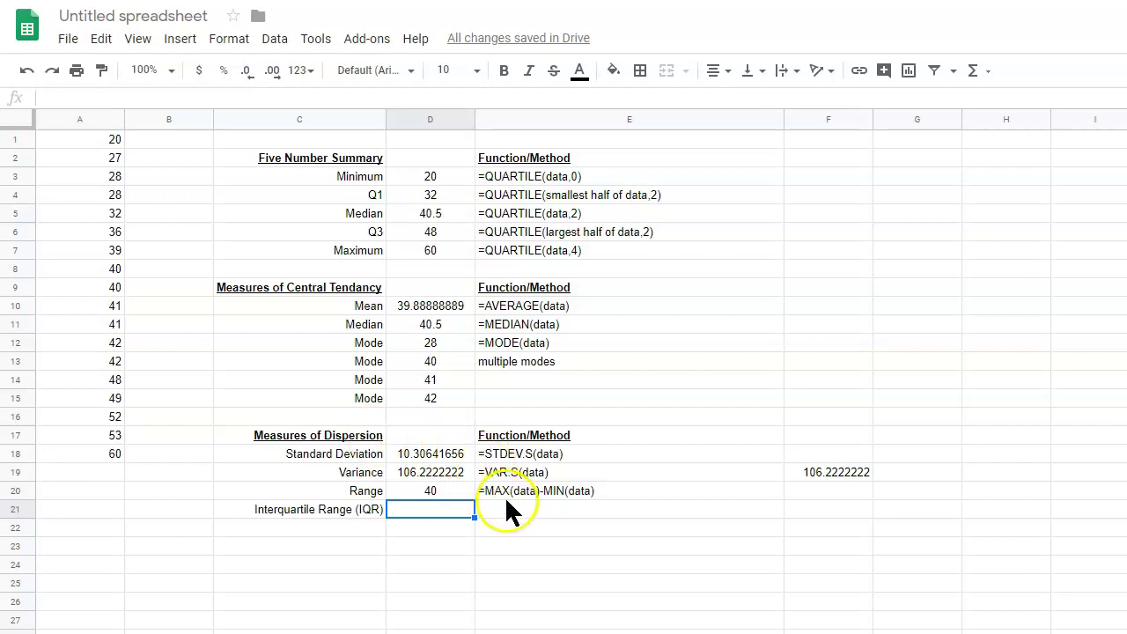
text(=)
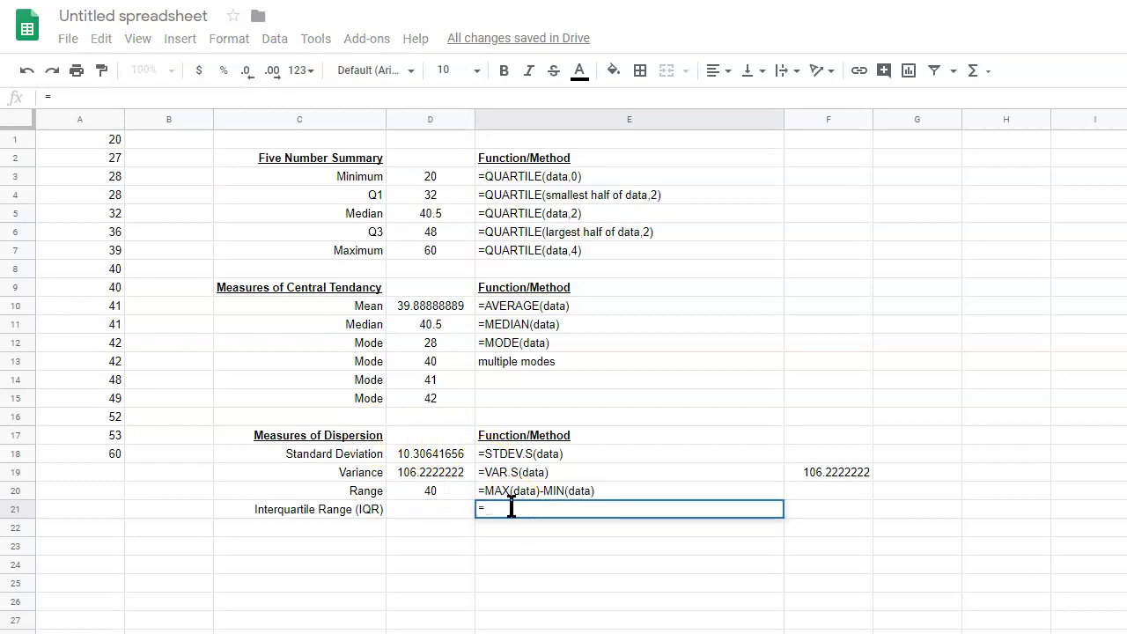
text(IQR)
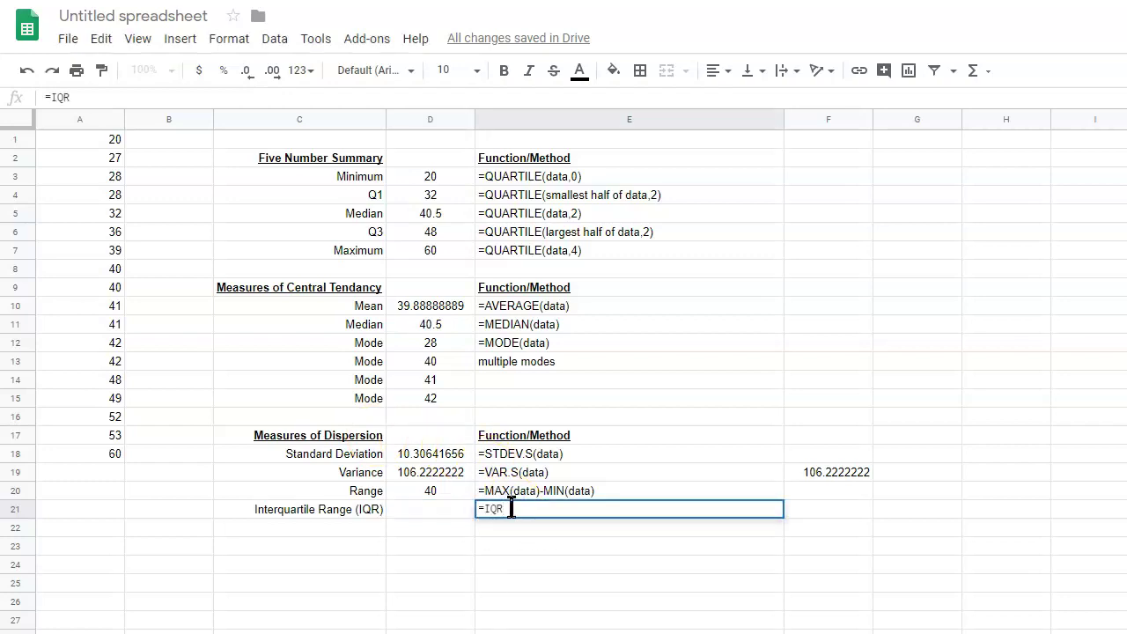
key(BackSpace)
key(BackSpace)
key(BackSpace)
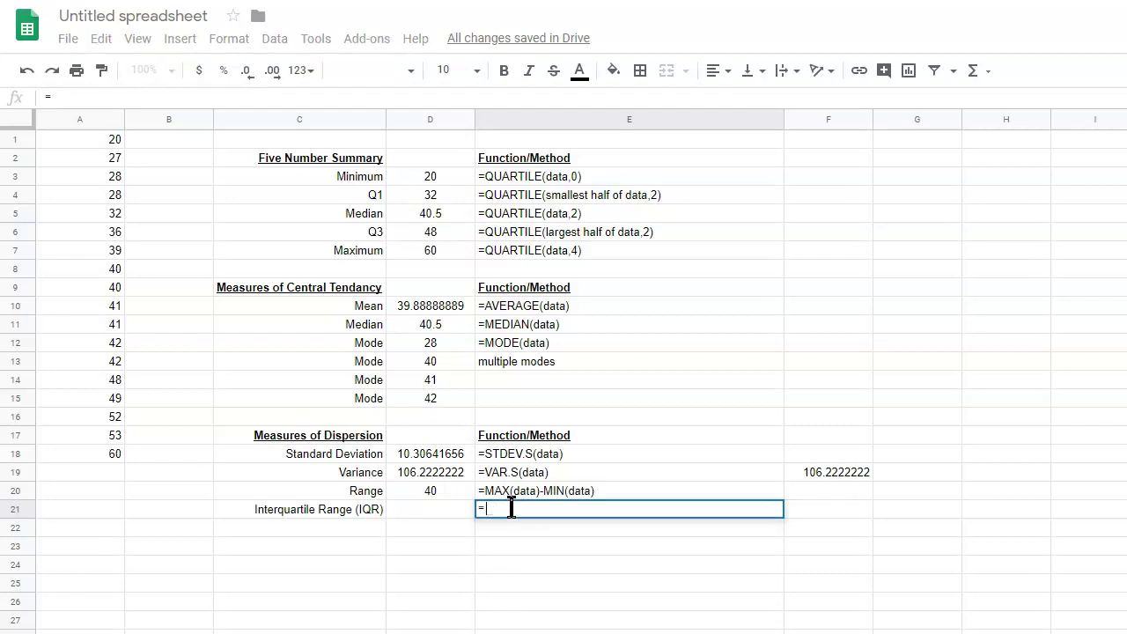
key(BackSpace)
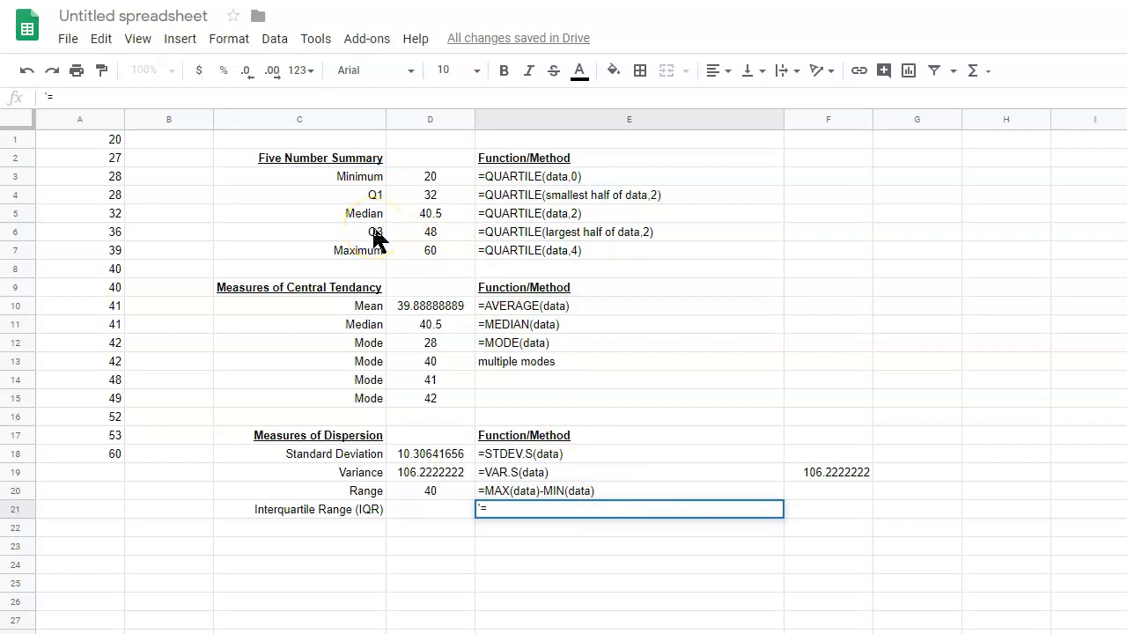
Step: Copy the Q3 method text =QUARTILE(largest half of data,2) from cell E6 into cell E21, replacing its contents
click(486, 198)
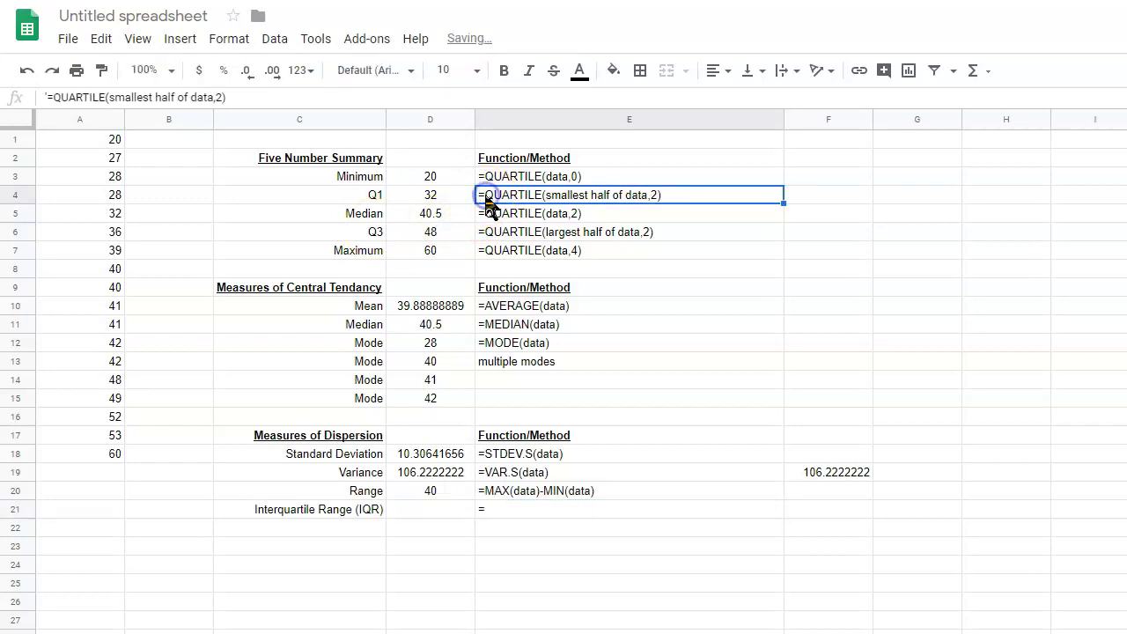
click(599, 236)
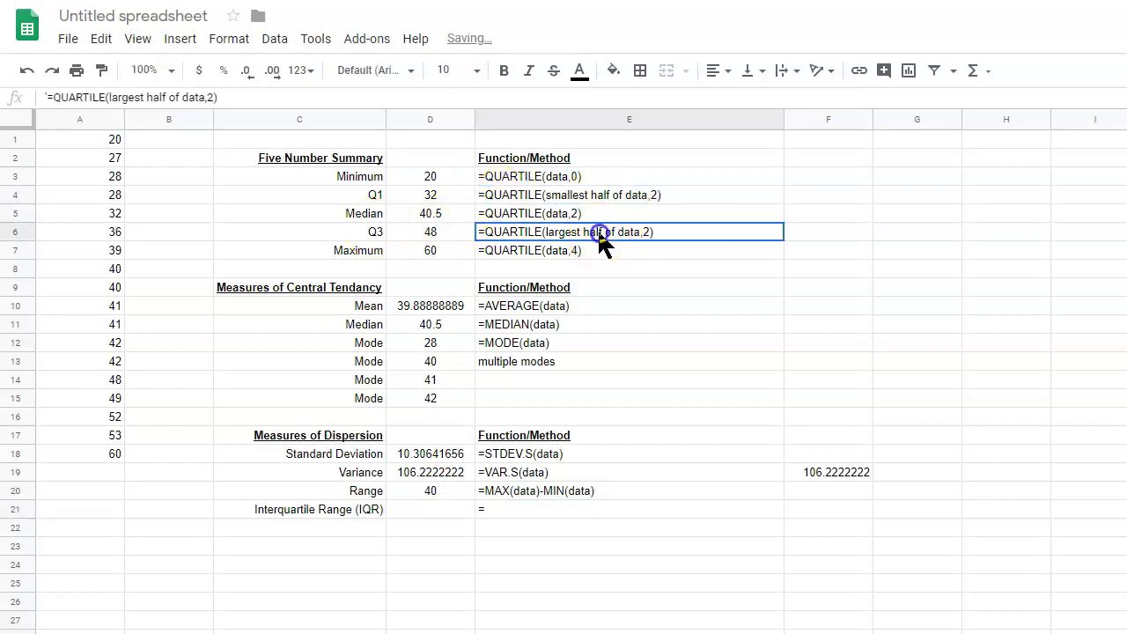
double_click(656, 233)
drag(657, 231, 477, 232)
key(ctrl+c)
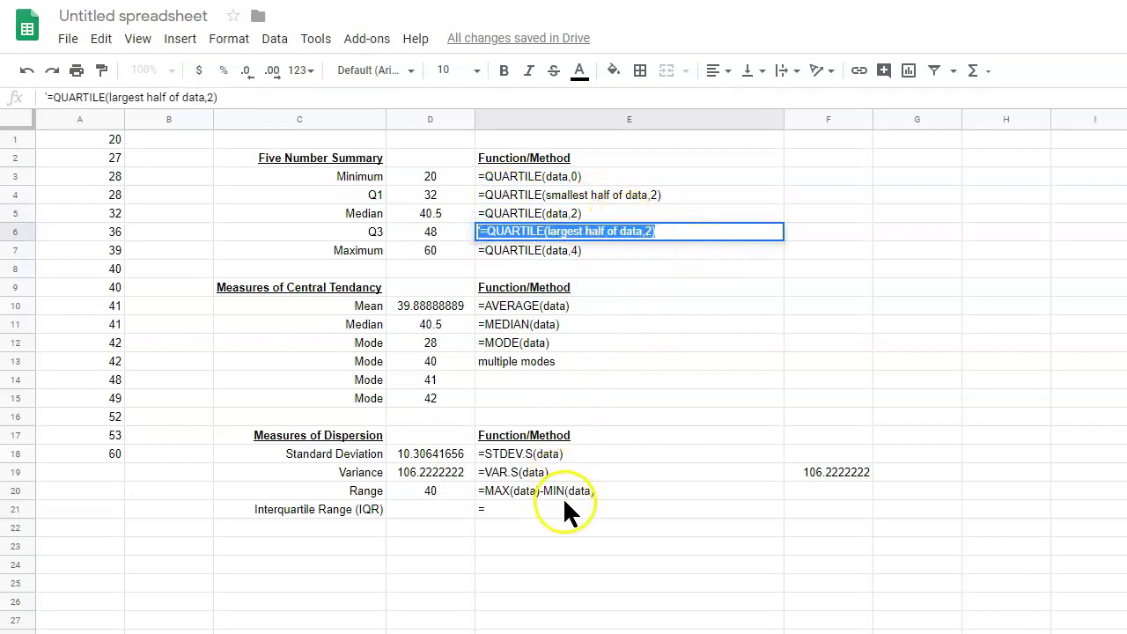
click(506, 510)
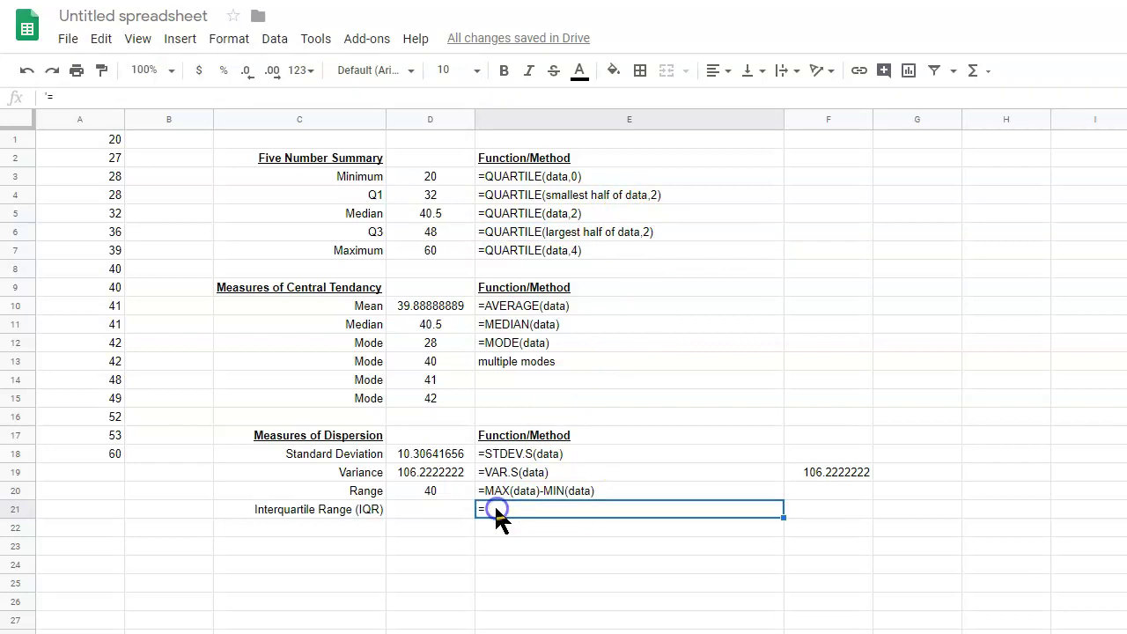
key(Delete)
key(ctrl+v)
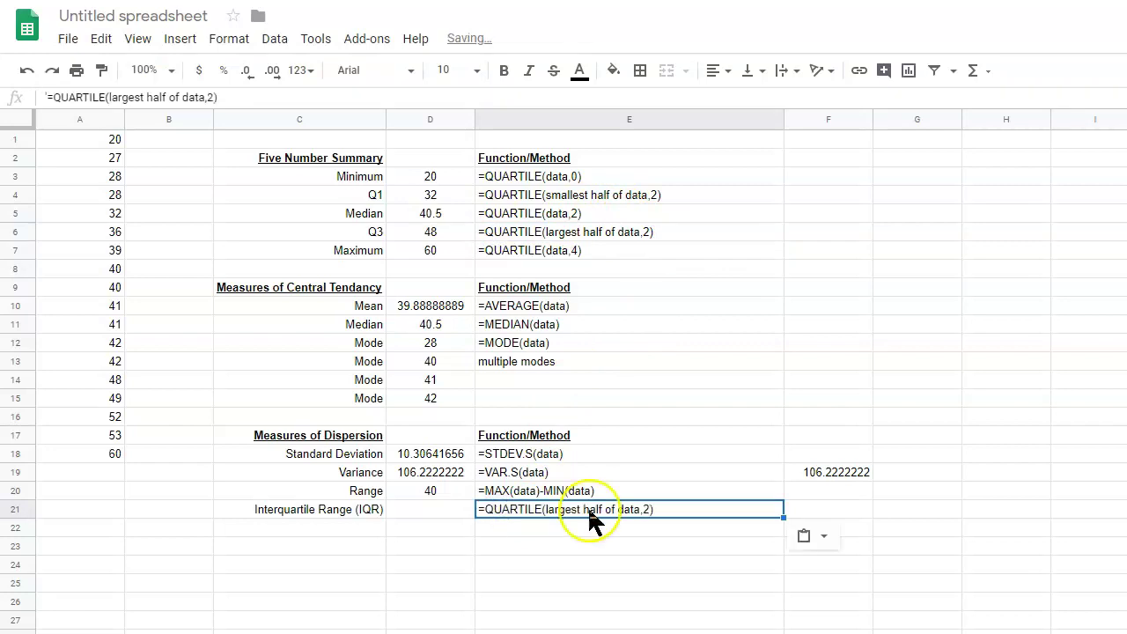
Step: Replace the text in cell E21, the Function/Method entry for Interquartile Range, with the literal text =Q3-Q1
click(717, 517)
click(675, 507)
double_click(659, 506)
drag(659, 506, 493, 516)
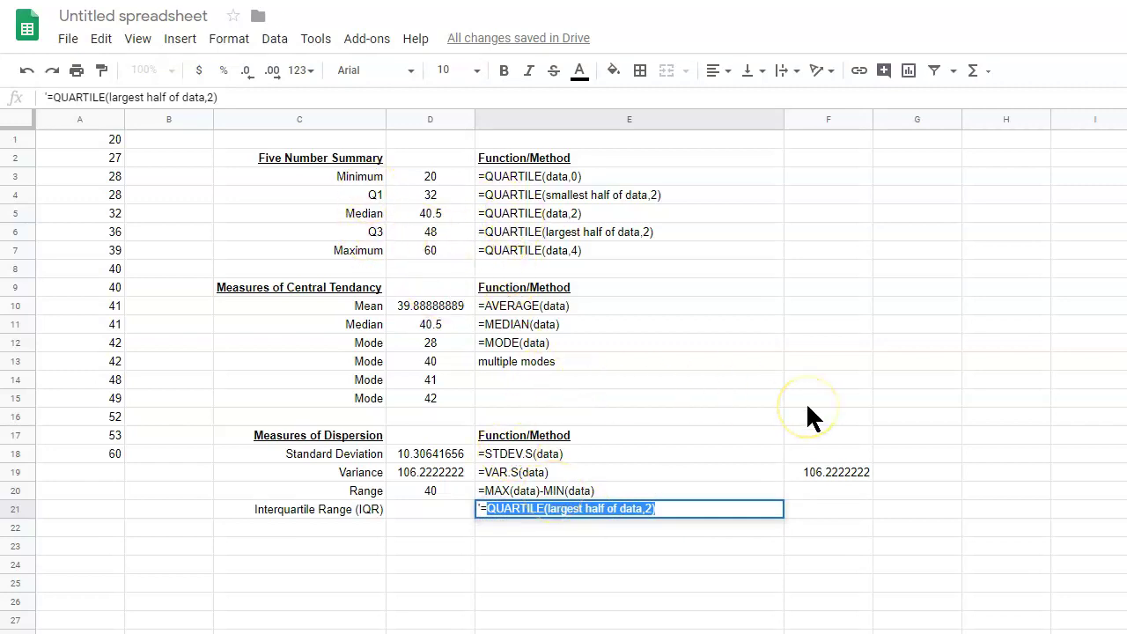
text(Q)
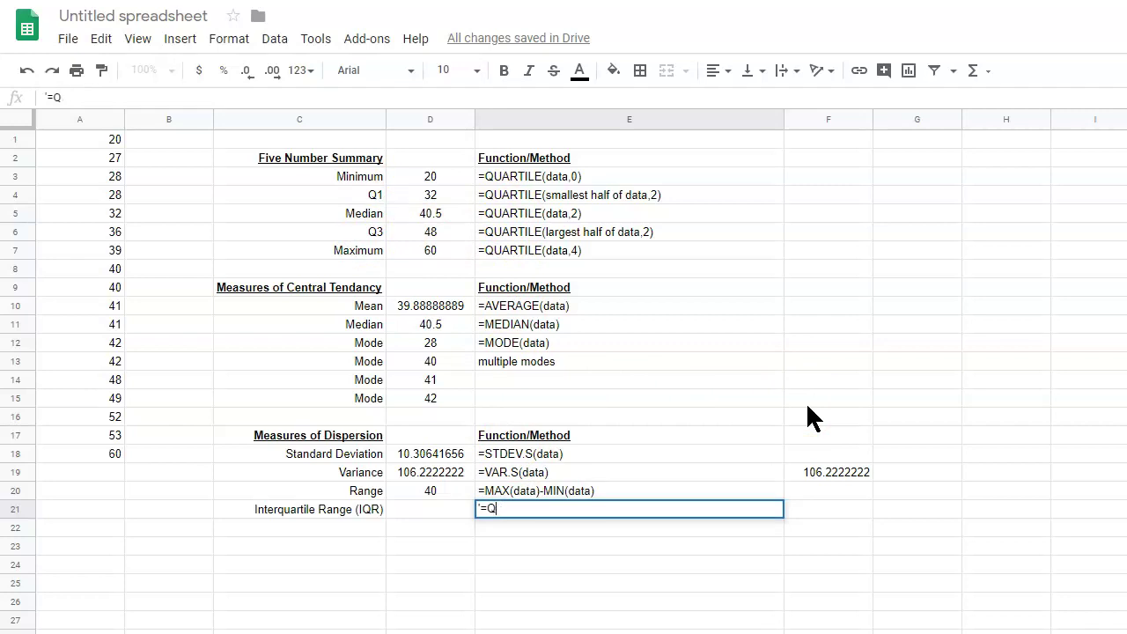
text(#-Q1)
key(Return)
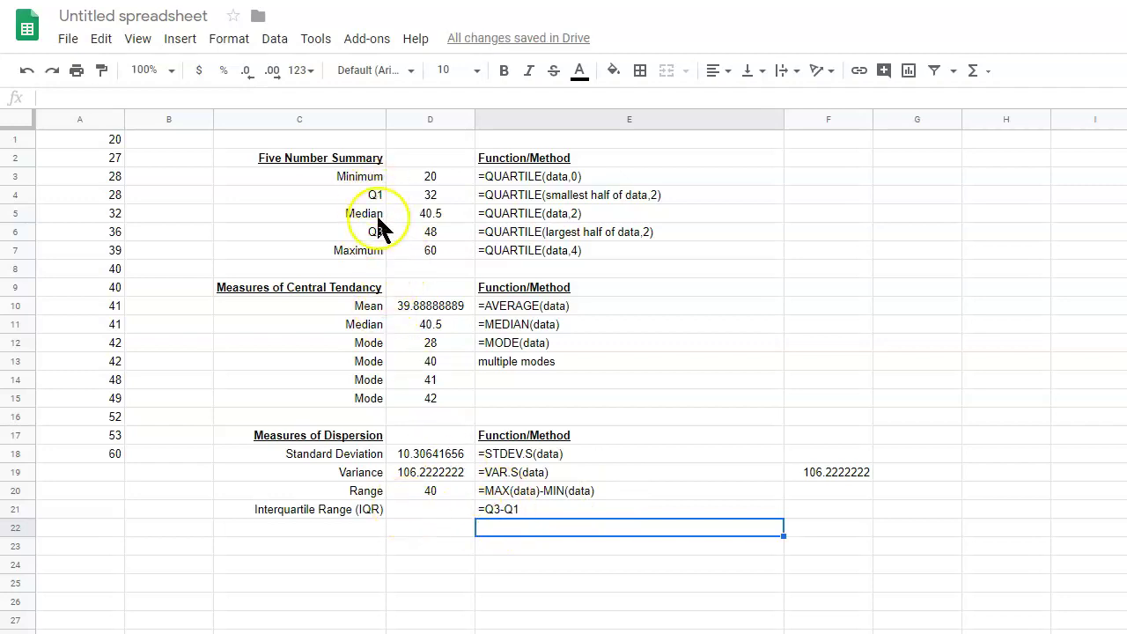
Step: Calculate the interquartile range in cell D21 by subtracting Q1 from Q3 with =D6-D4
click(428, 509)
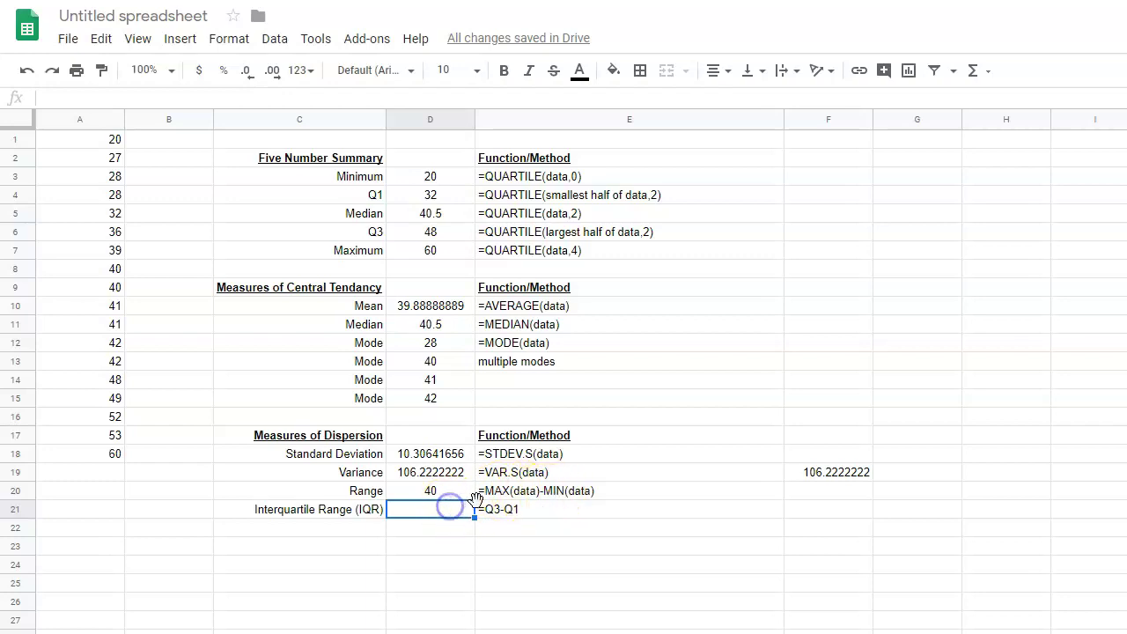
text(=)
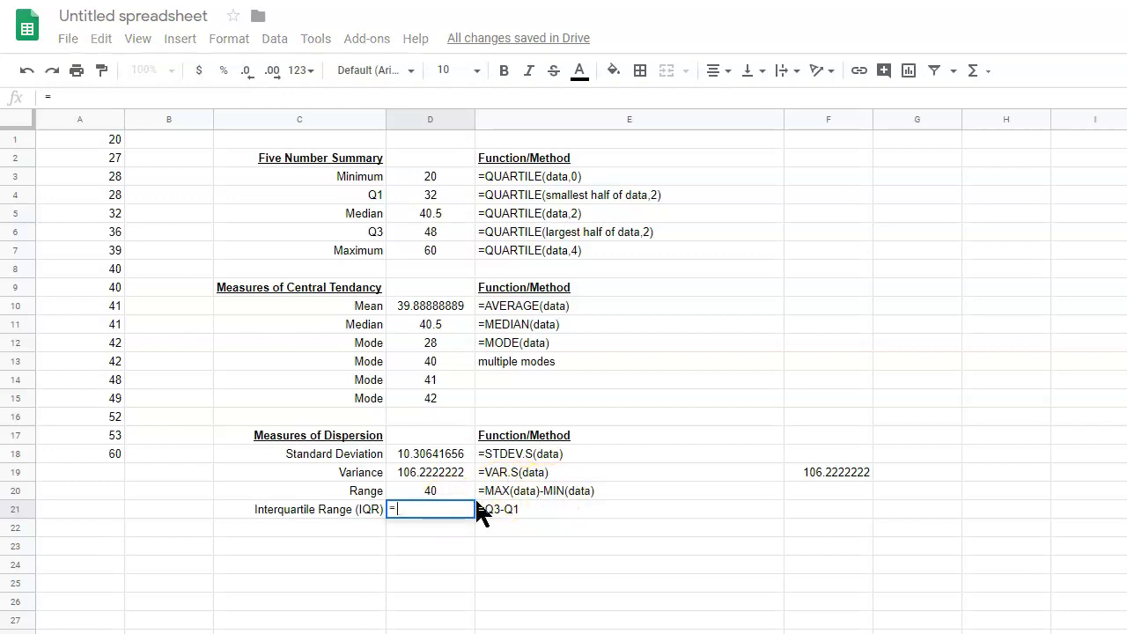
click(429, 231)
text(-)
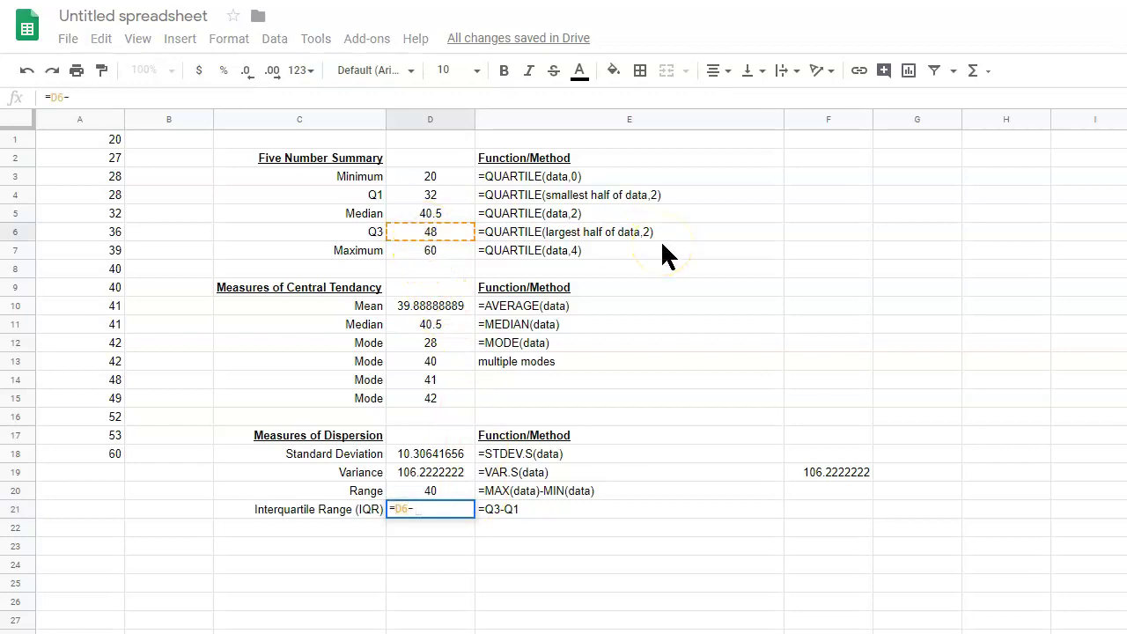
click(442, 195)
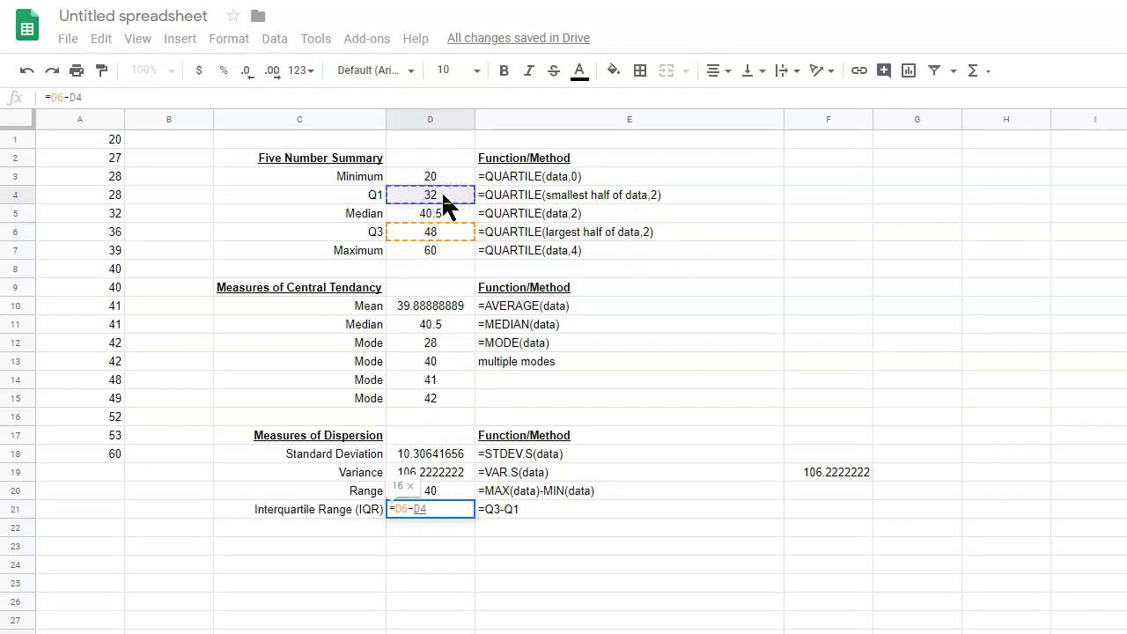
key(Return)
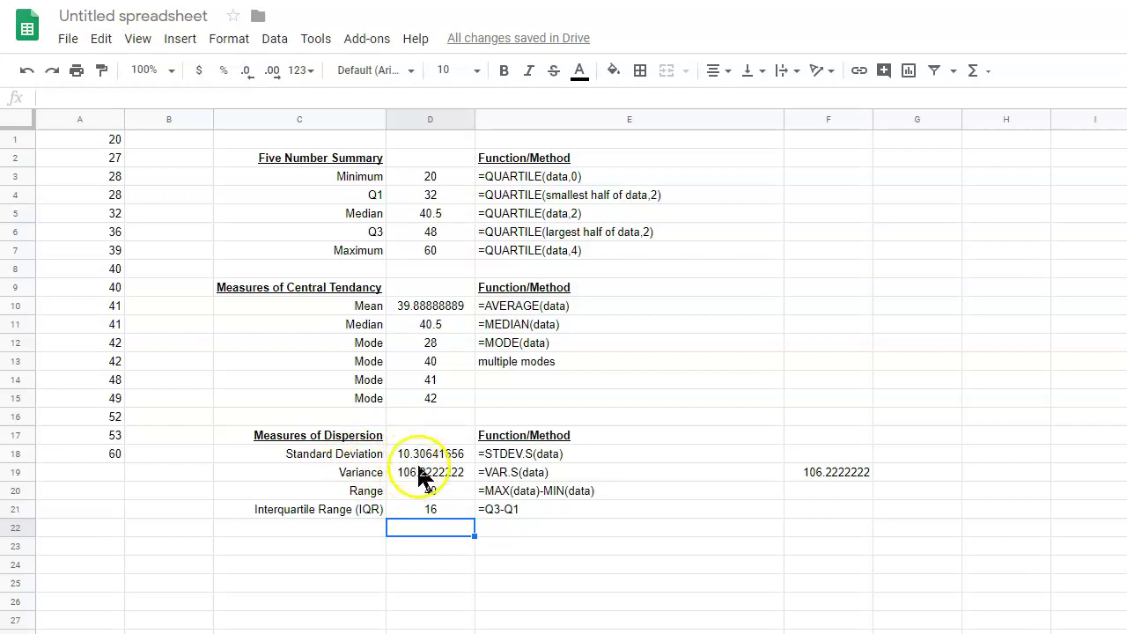
click(334, 456)
click(351, 475)
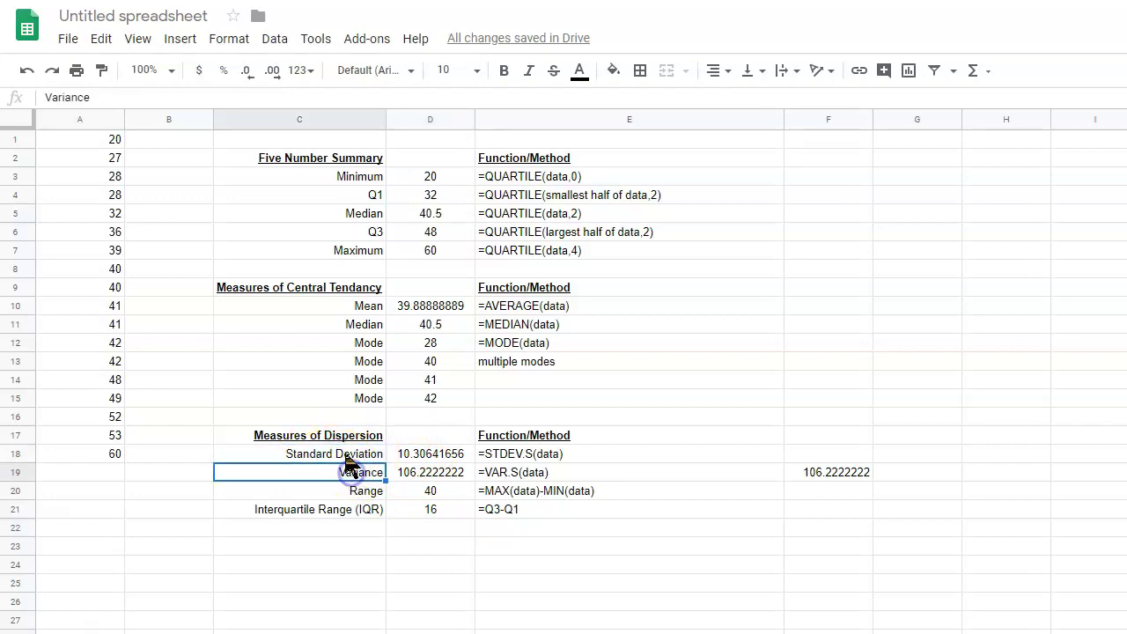
drag(346, 459, 348, 475)
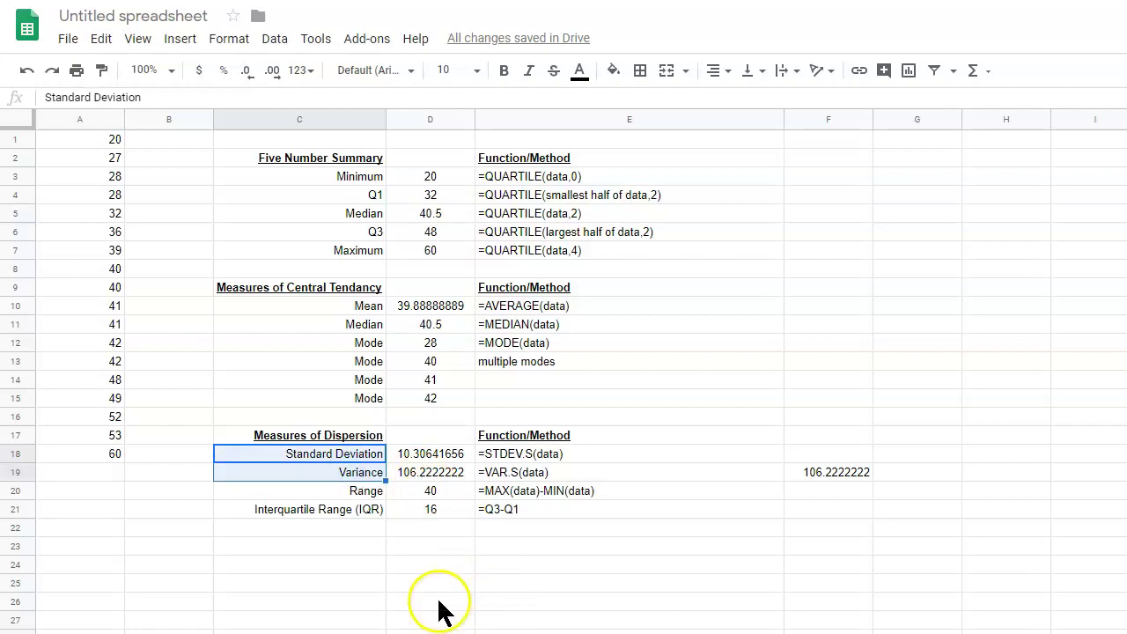
click(652, 566)
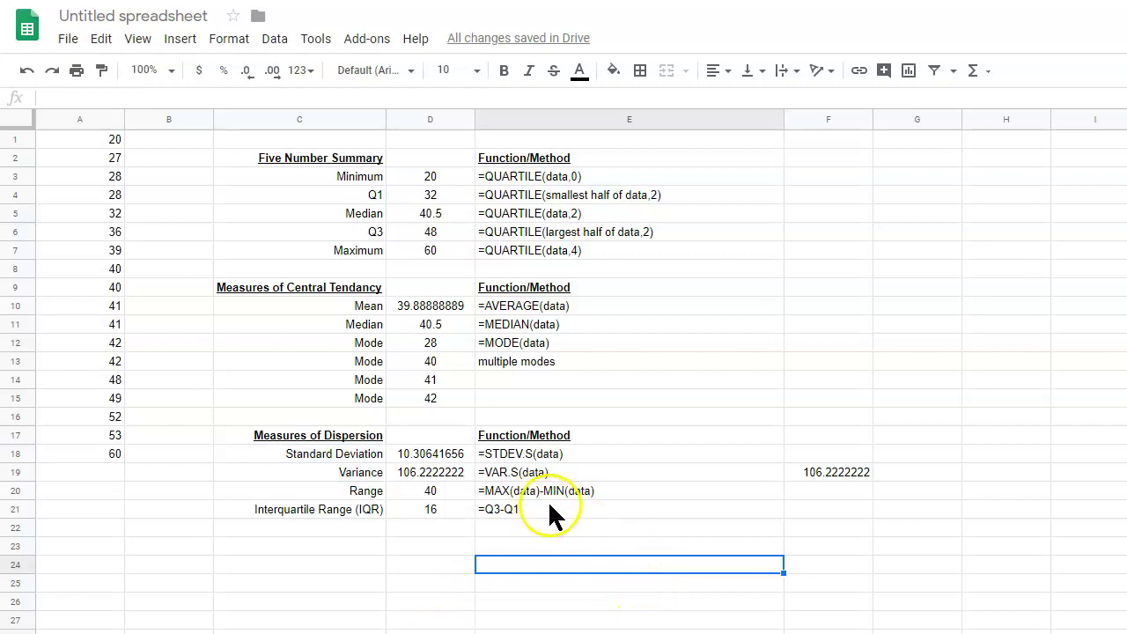